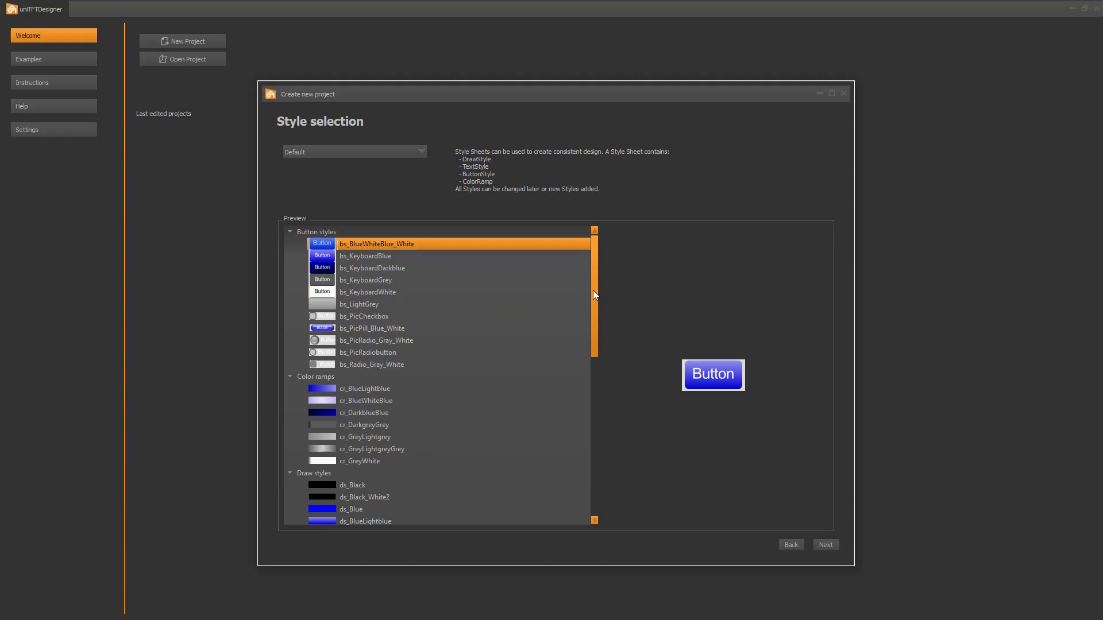
# Choose the Orange style sheet for the new EA uniTFT050-A project
pyautogui.moveTo(593, 290)
pyautogui.mouseDown()
pyautogui.moveTo(594, 363)
pyautogui.moveTo(615, 447)
pyautogui.mouseUp()
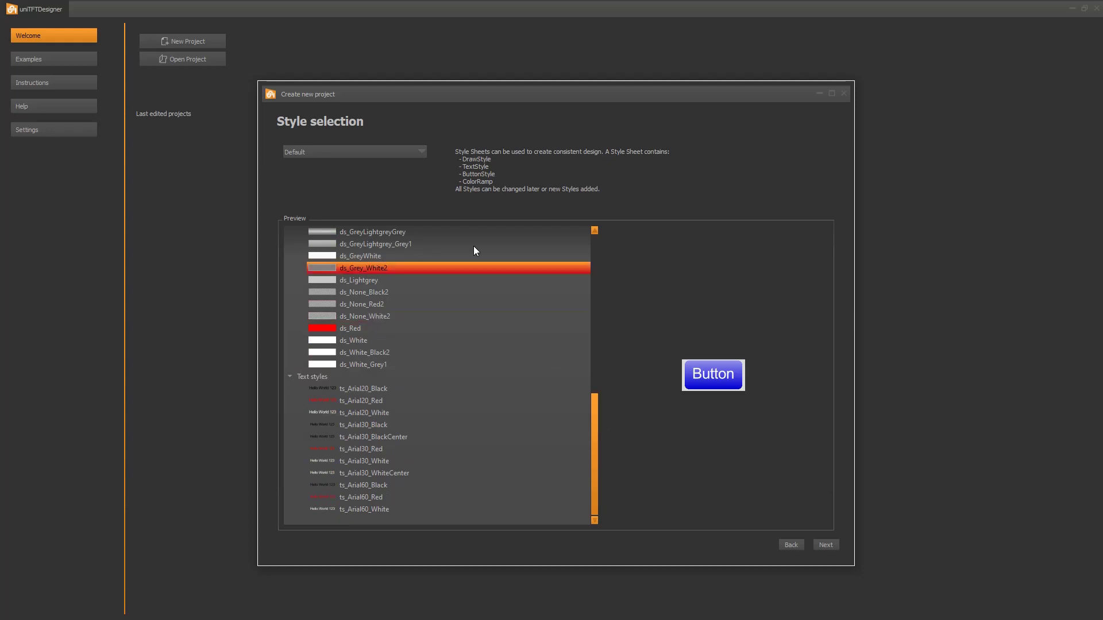
pyautogui.click(423, 153)
pyautogui.click(334, 177)
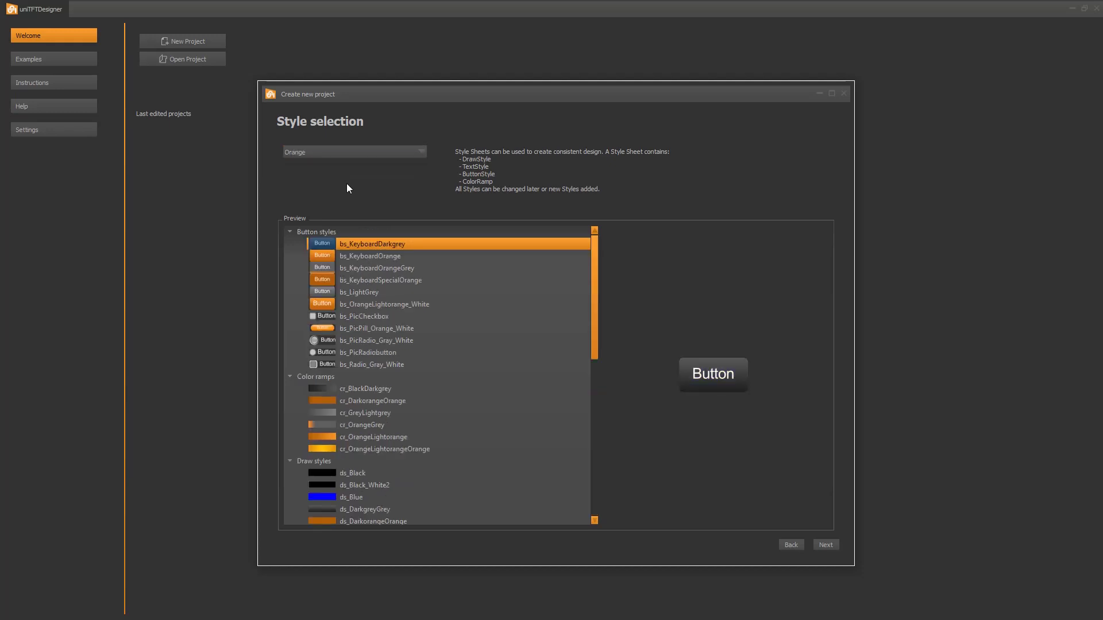
# Name the project FirstSteps and create it
pyautogui.click(826, 546)
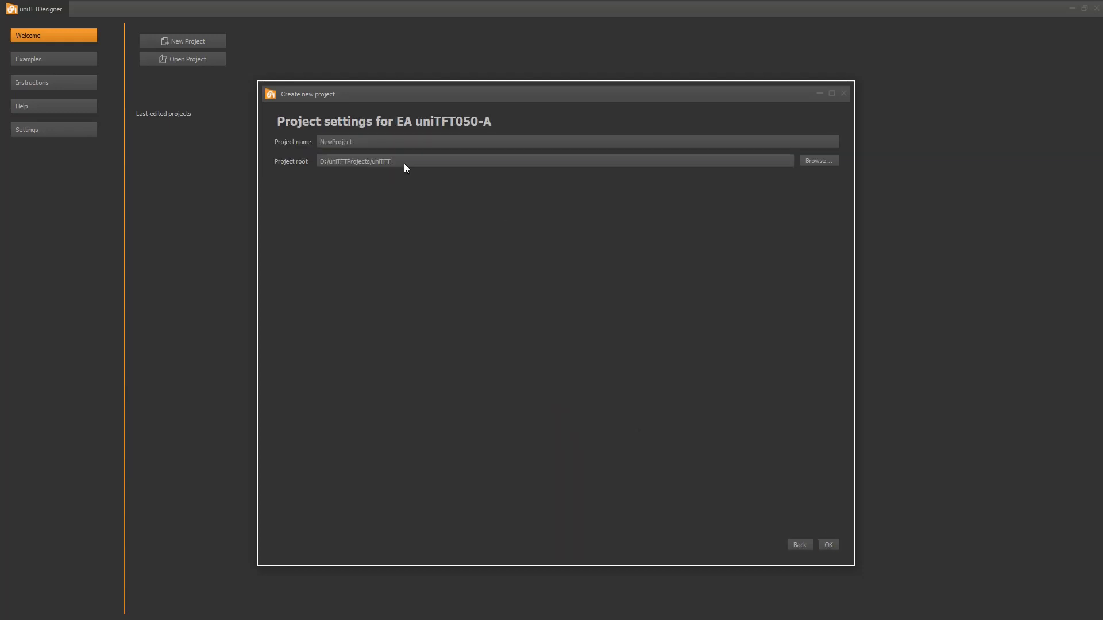
pyautogui.moveTo(362, 142); pyautogui.dragTo(256, 135)
pyautogui.write('Fisr')
pyautogui.press('BackSpace')
pyautogui.press('BackSpace')
pyautogui.write('rstSteps')
pyautogui.click(828, 545)
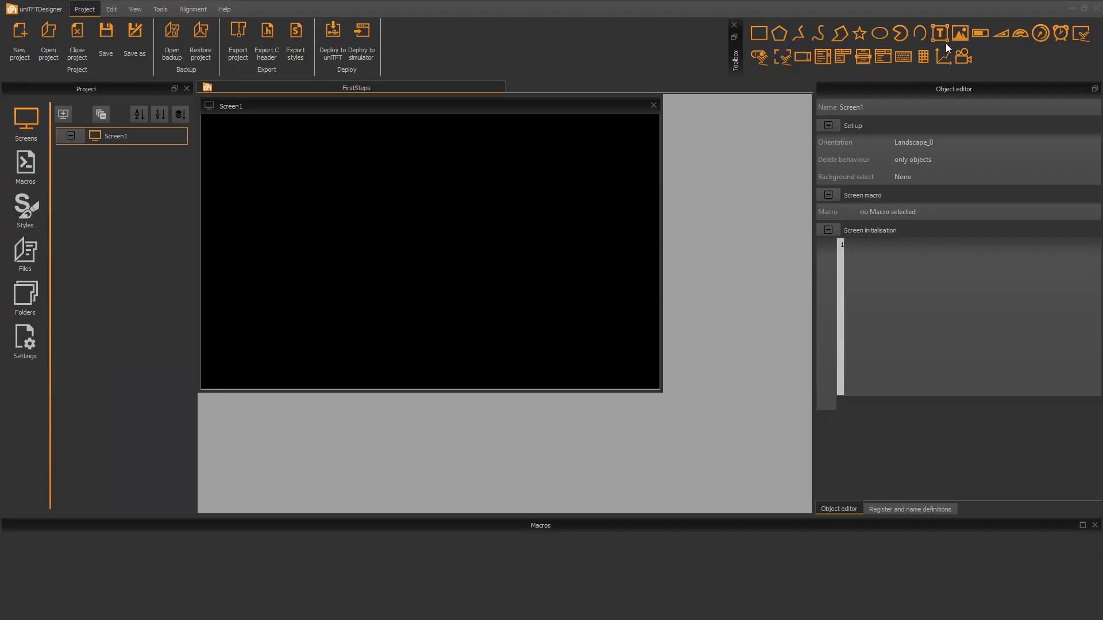
# Add a ts_Arial60_Orange text object reading 'Set brightness' near the top of Screen1
pyautogui.moveTo(941, 33); pyautogui.dragTo(277, 164)
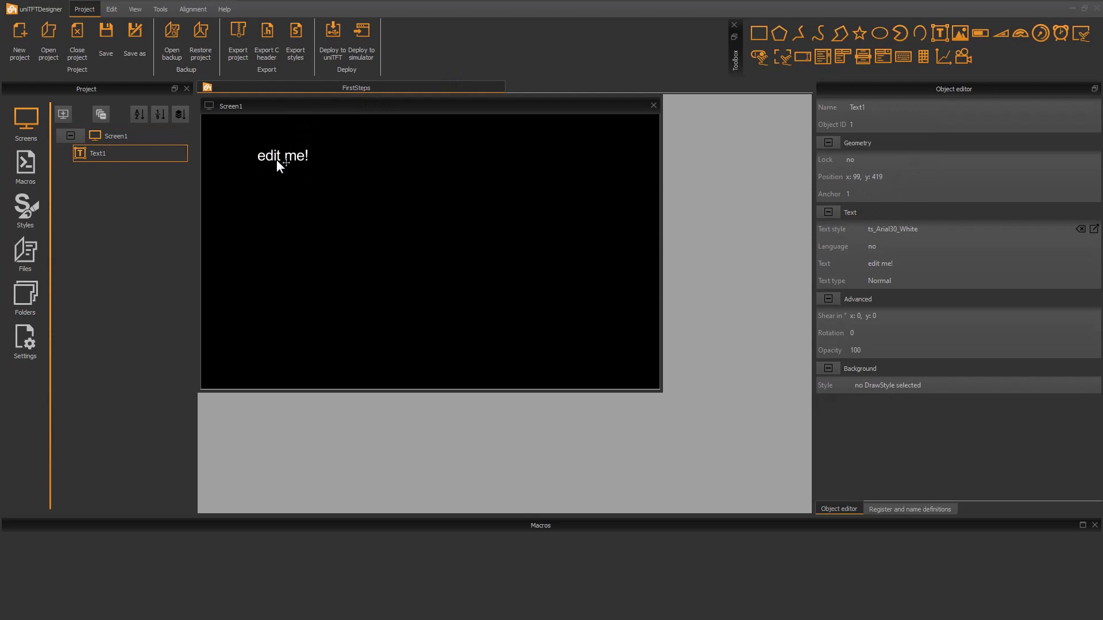
pyautogui.click(893, 231)
pyautogui.click(893, 231)
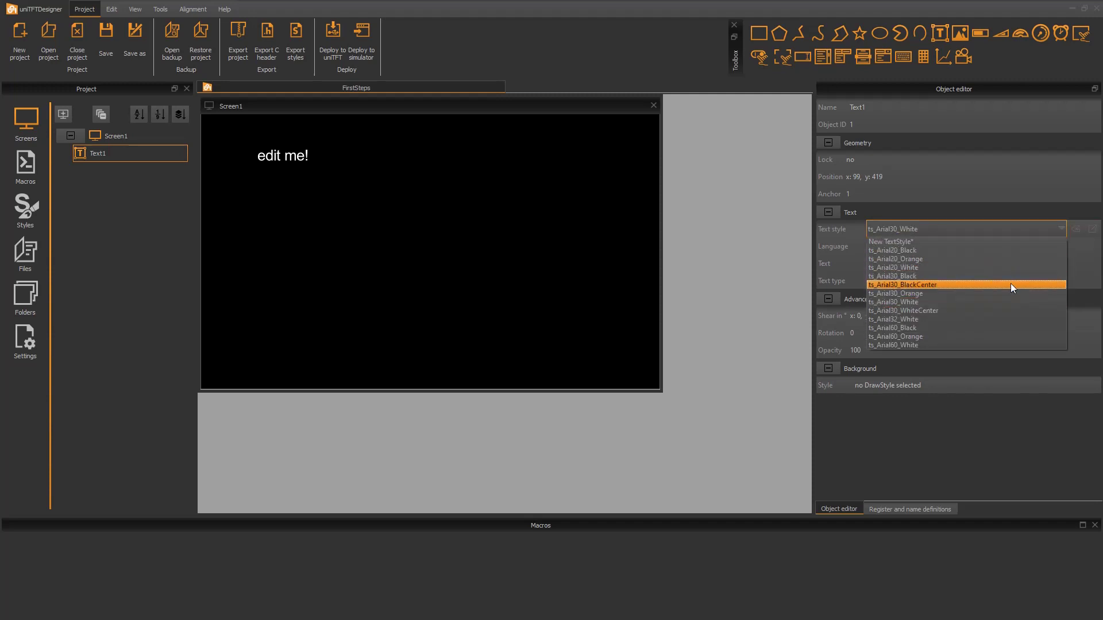
pyautogui.click(975, 336)
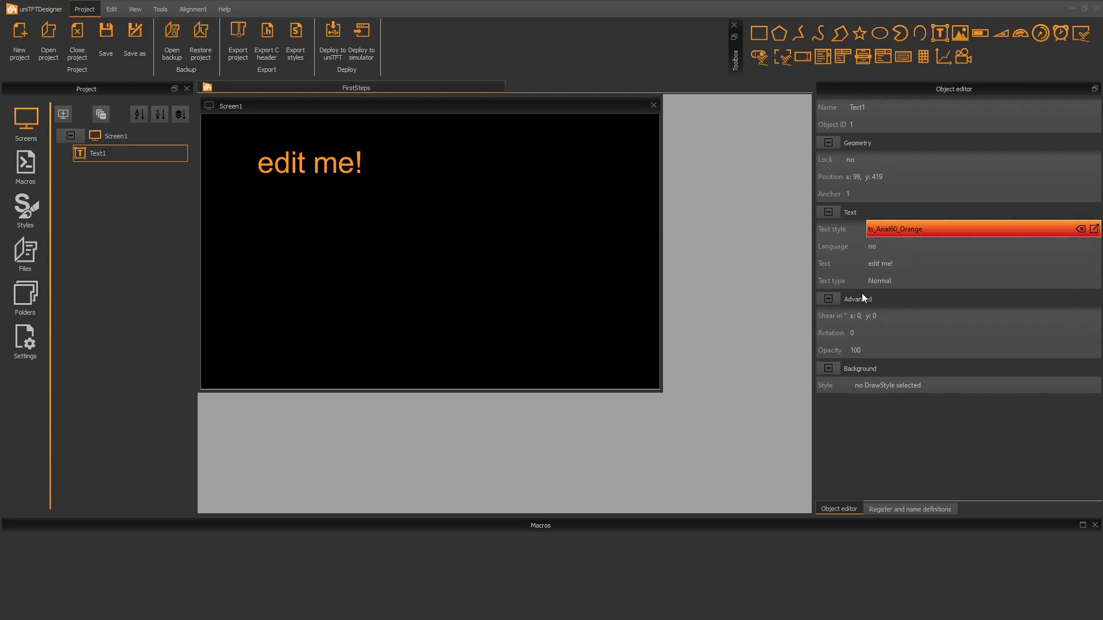
pyautogui.doubleClick(330, 168)
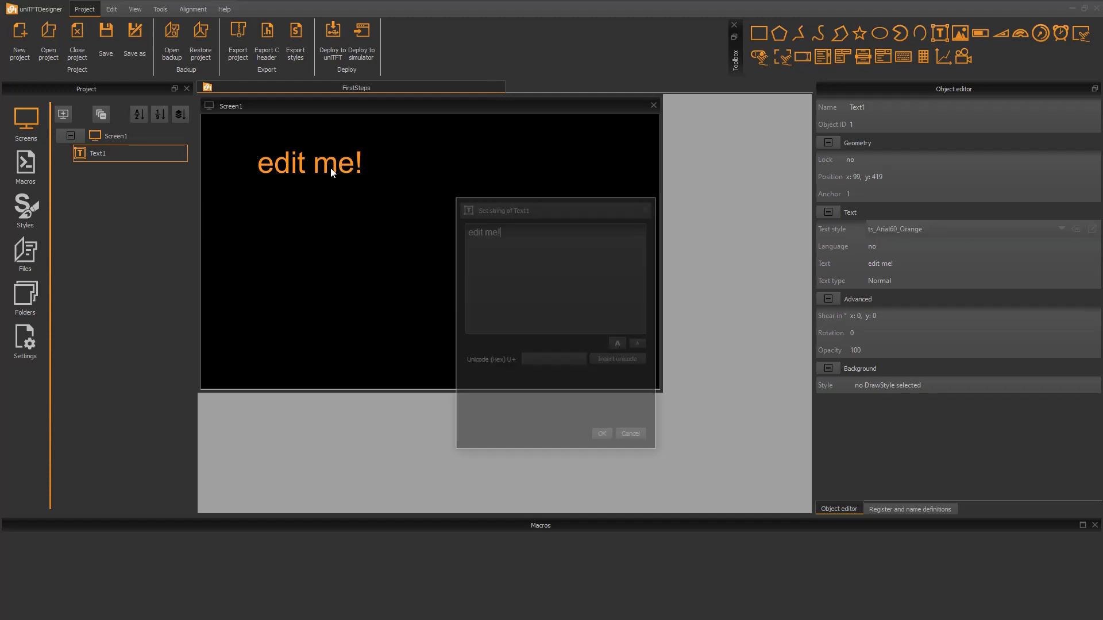
pyautogui.hotkey('ctrl', 'a')
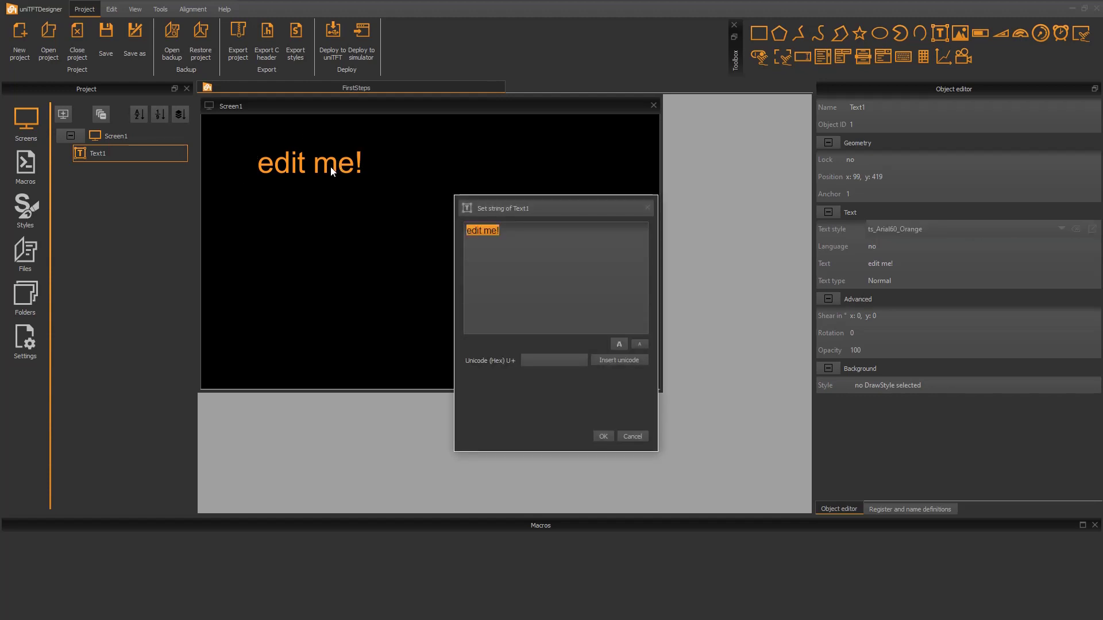
pyautogui.write('Set brightness')
pyautogui.click(601, 435)
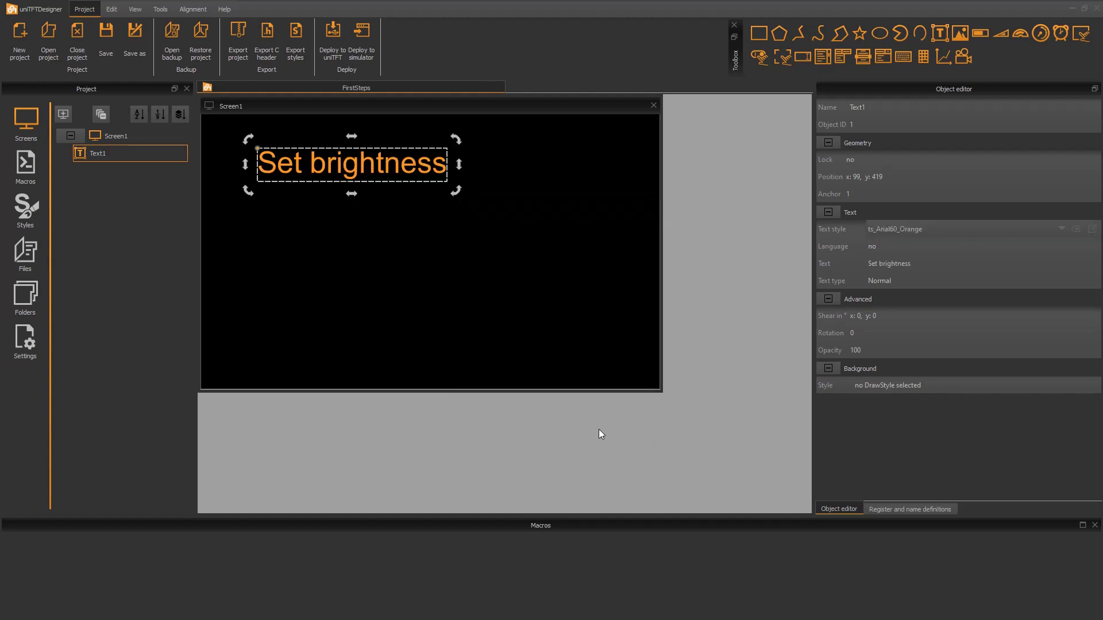
# Place a bargraph on Screen1 and size it 700 wide by 50 high
pyautogui.click(594, 257)
pyautogui.moveTo(981, 35); pyautogui.dragTo(320, 282)
pyautogui.click(320, 281)
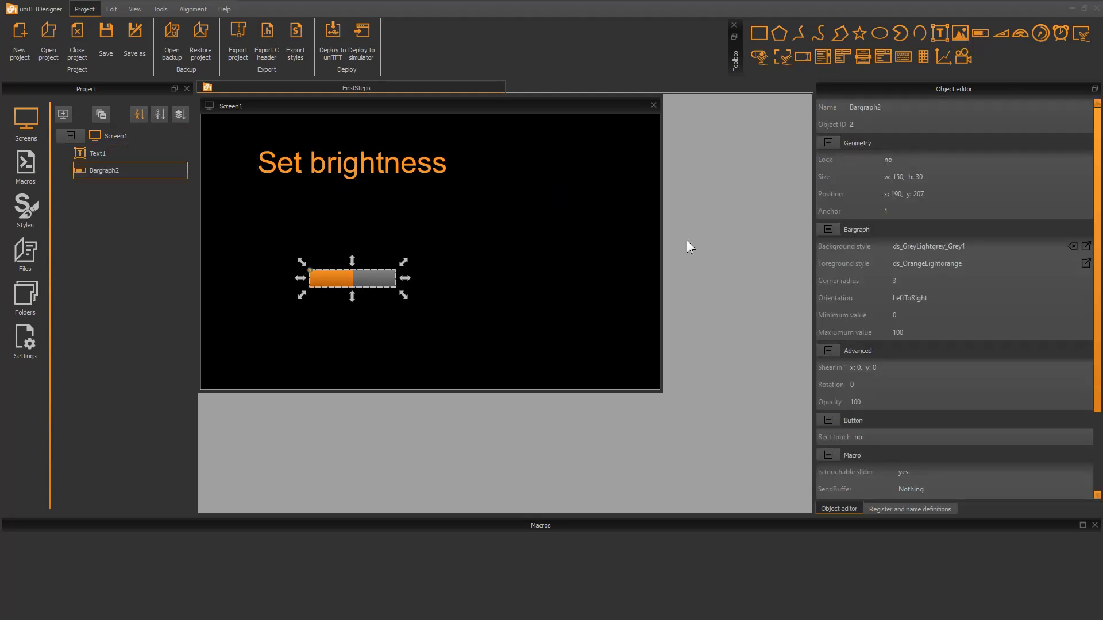
pyautogui.click(905, 179)
pyautogui.doubleClick(902, 177)
pyautogui.write('700')
pyautogui.press('Tab')
pyautogui.write('50')
pyautogui.press('Tab')
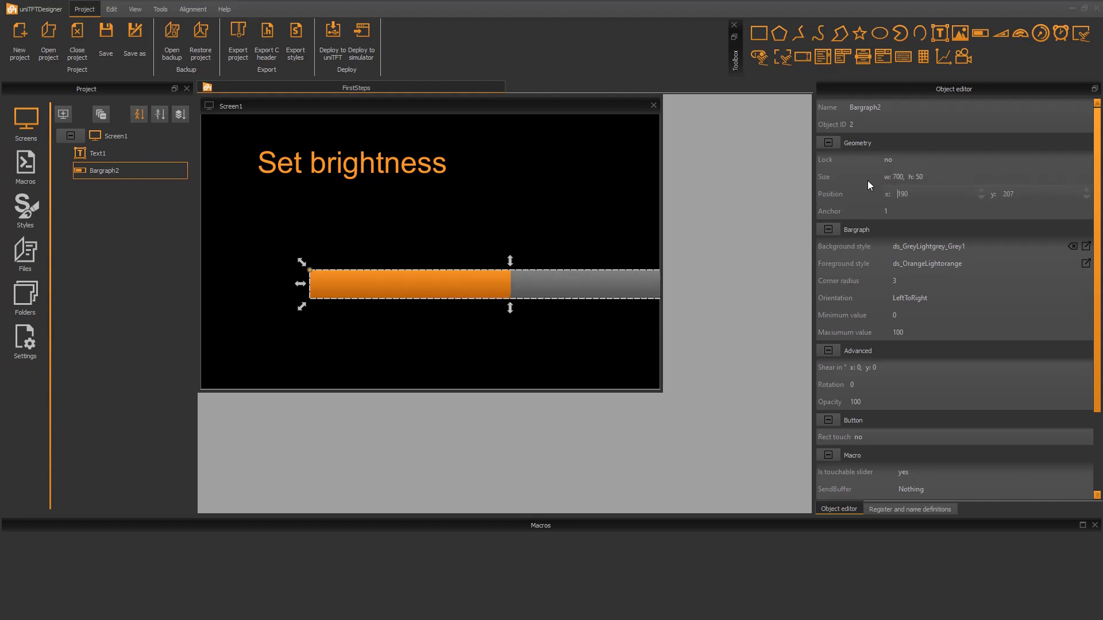
pyautogui.click(878, 108)
# Rename the bargraph bar_brightness and centre it horizontally on the screen
pyautogui.click(883, 107)
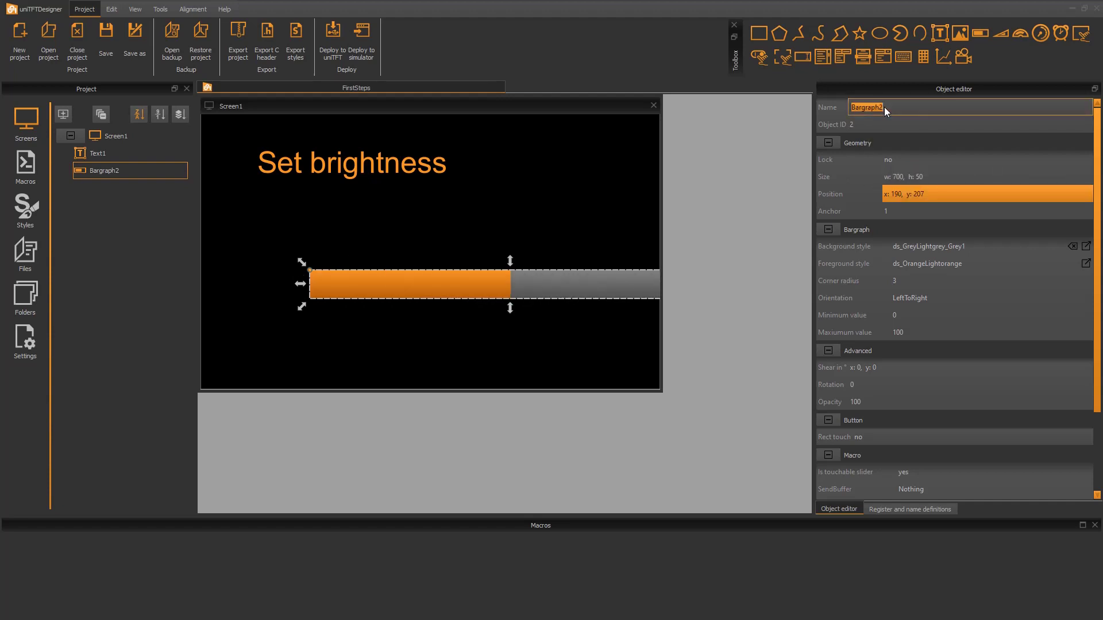
pyautogui.write('bar_brightness')
pyautogui.press('Return')
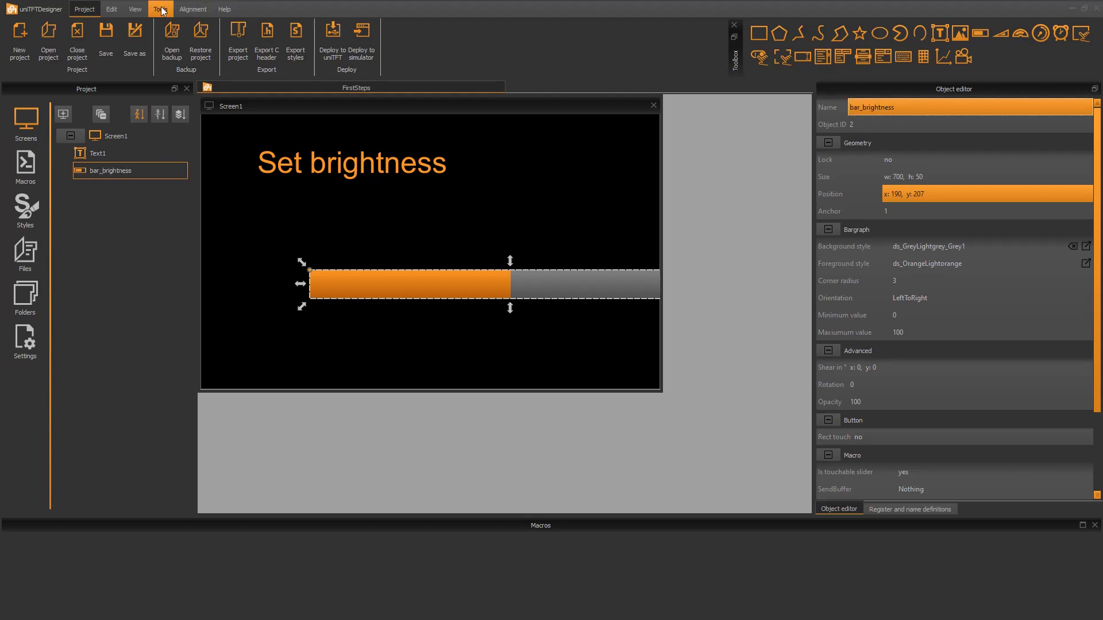
pyautogui.click(193, 9)
pyautogui.click(62, 29)
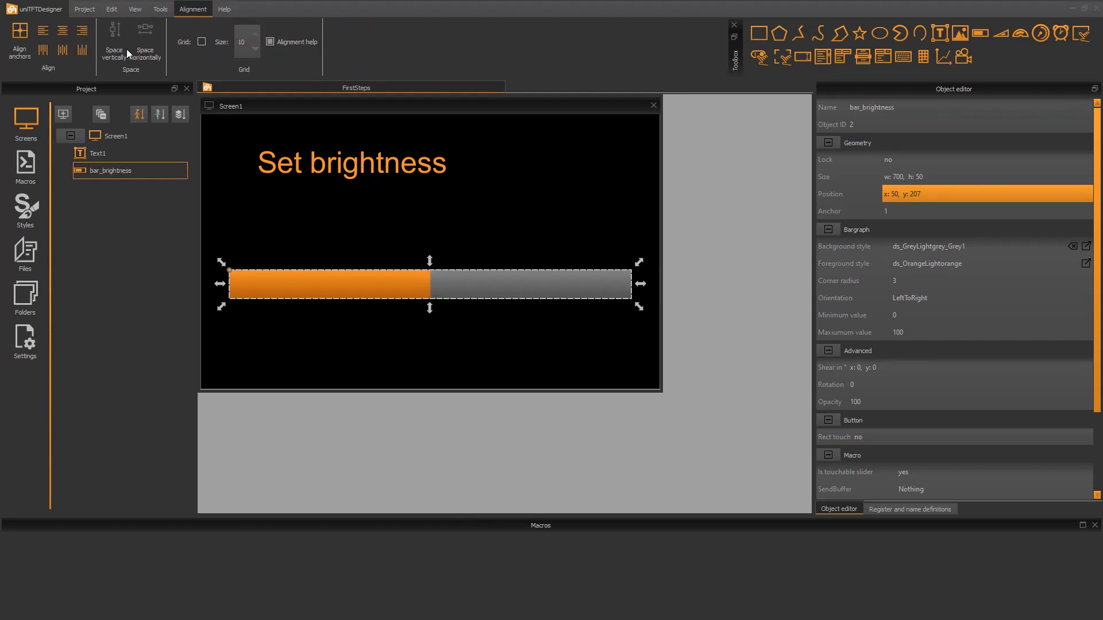
pyautogui.scroll(-3, 1087, 481)
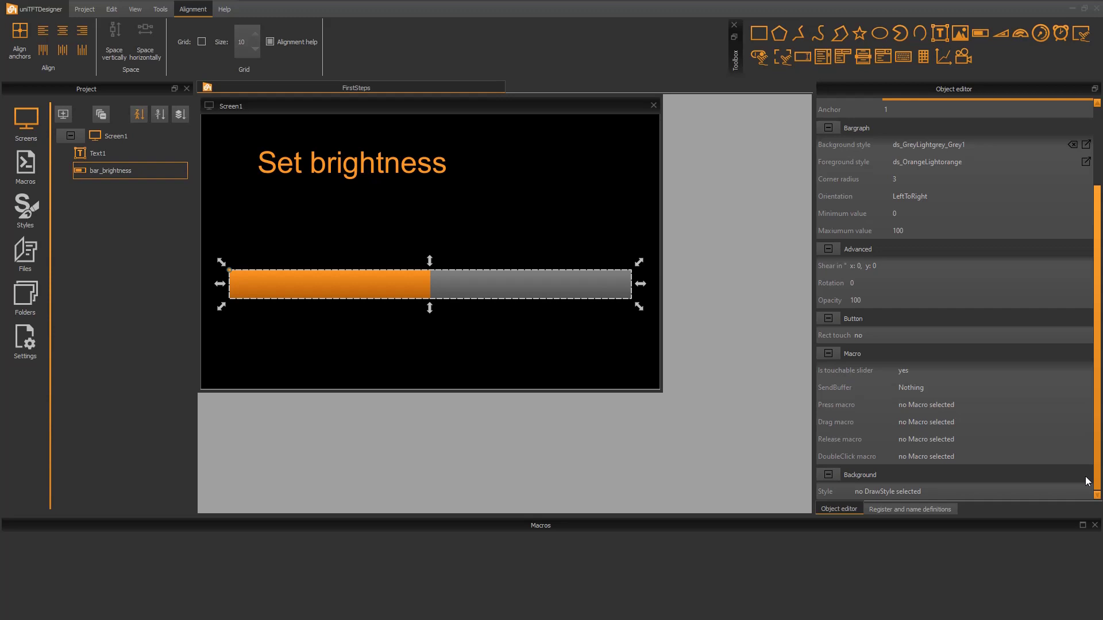
# Create a new drag macro for the bar containing #XCB (objIV(bar_brightness)),0
pyautogui.click(979, 428)
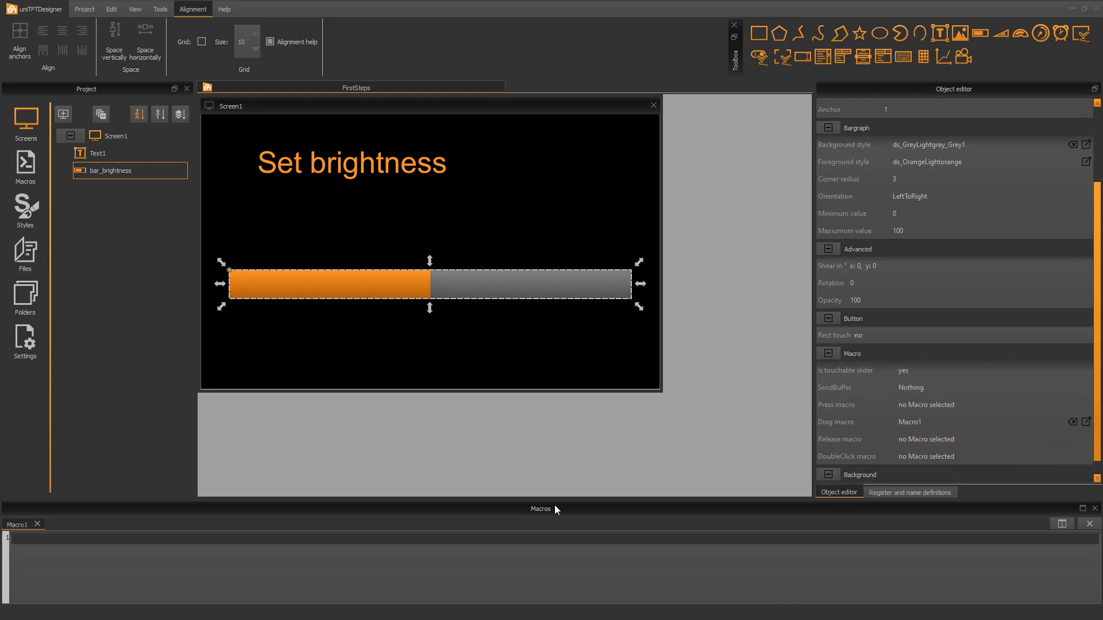
pyautogui.moveTo(553, 516); pyautogui.dragTo(554, 450)
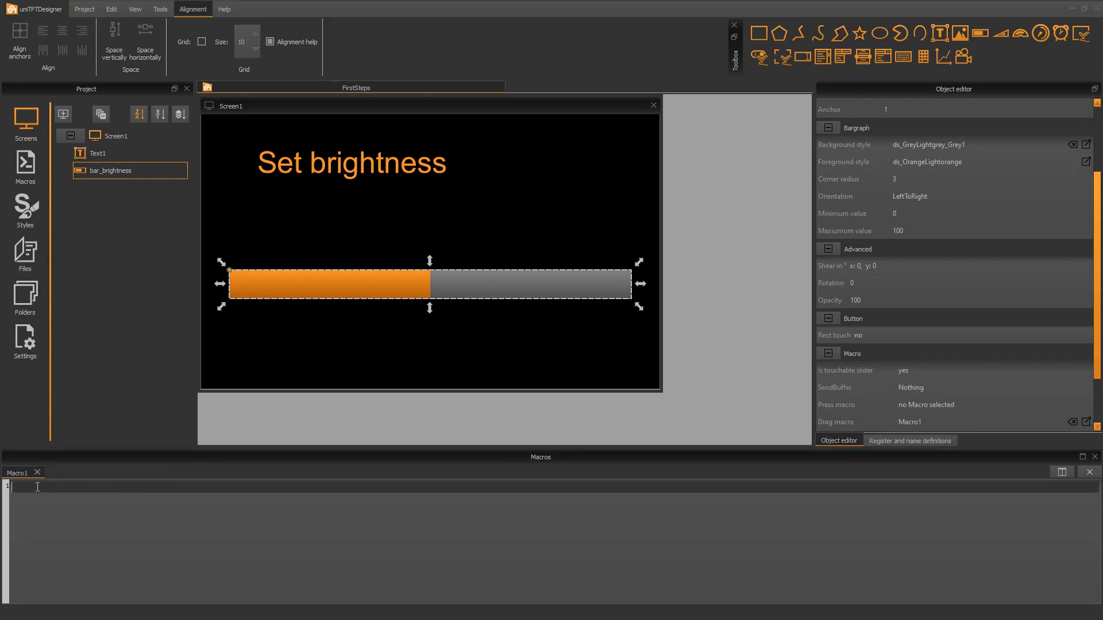
pyautogui.write('#XCB')
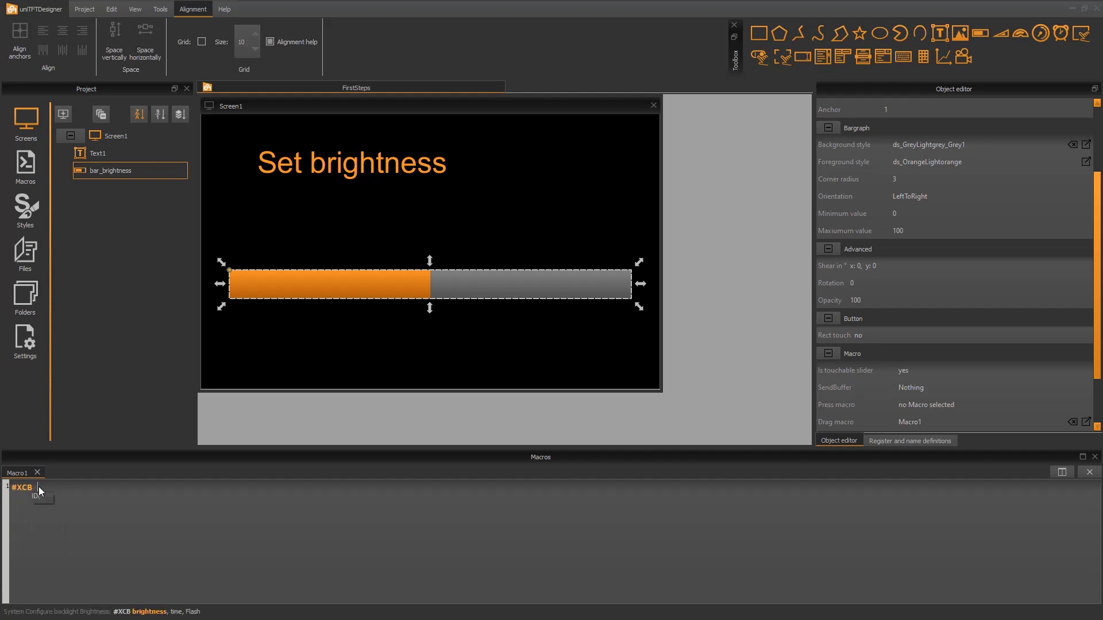
pyautogui.write(' (obj')
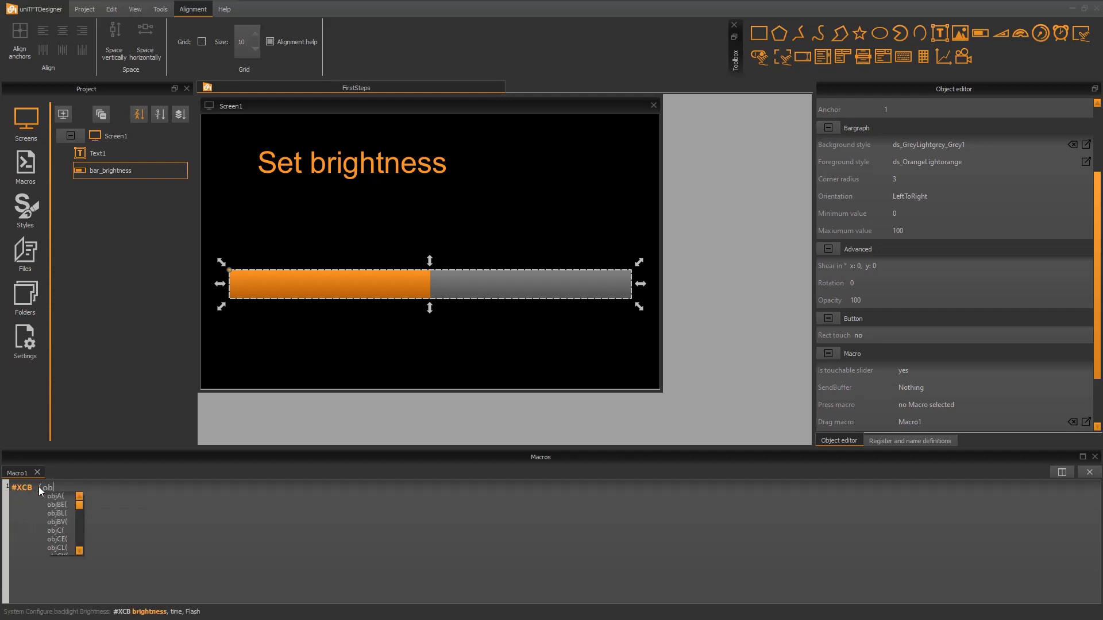
pyautogui.write('IV(ba')
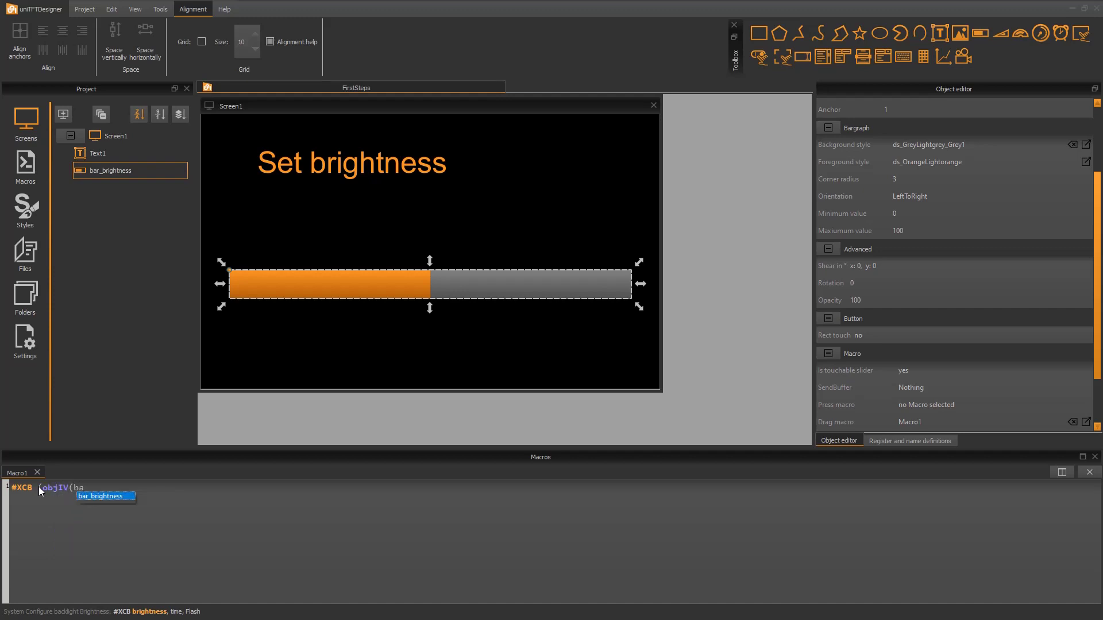
pyautogui.press('Return')
pyautogui.write('))')
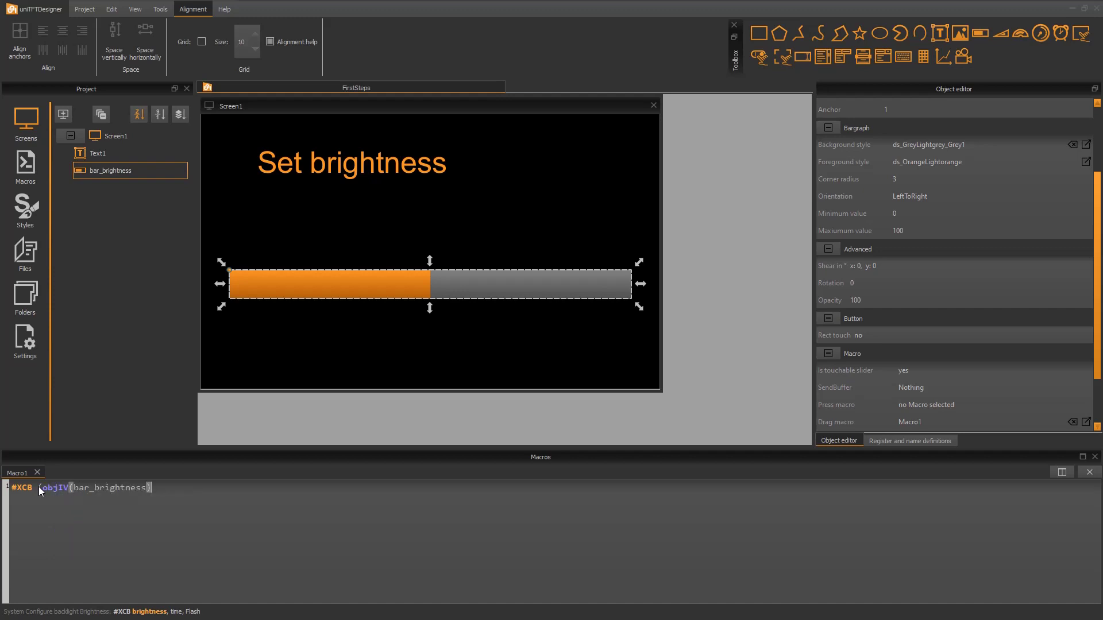
pyautogui.write(',0')
# Rename Macro1 to TM_setBright in the project's macro list
pyautogui.click(26, 165)
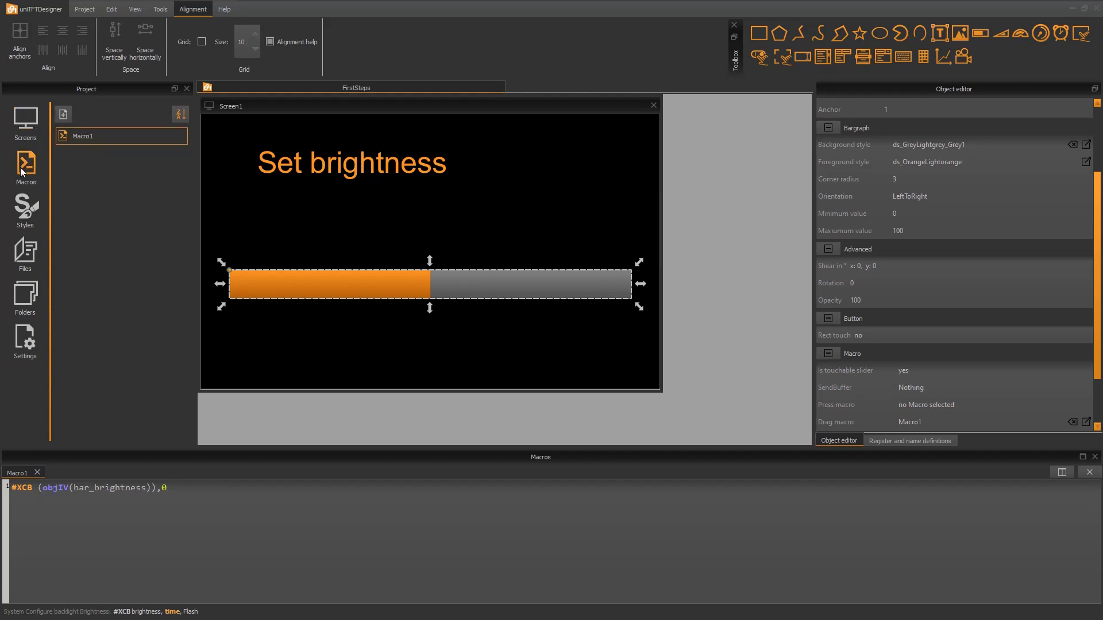
pyautogui.doubleClick(88, 140)
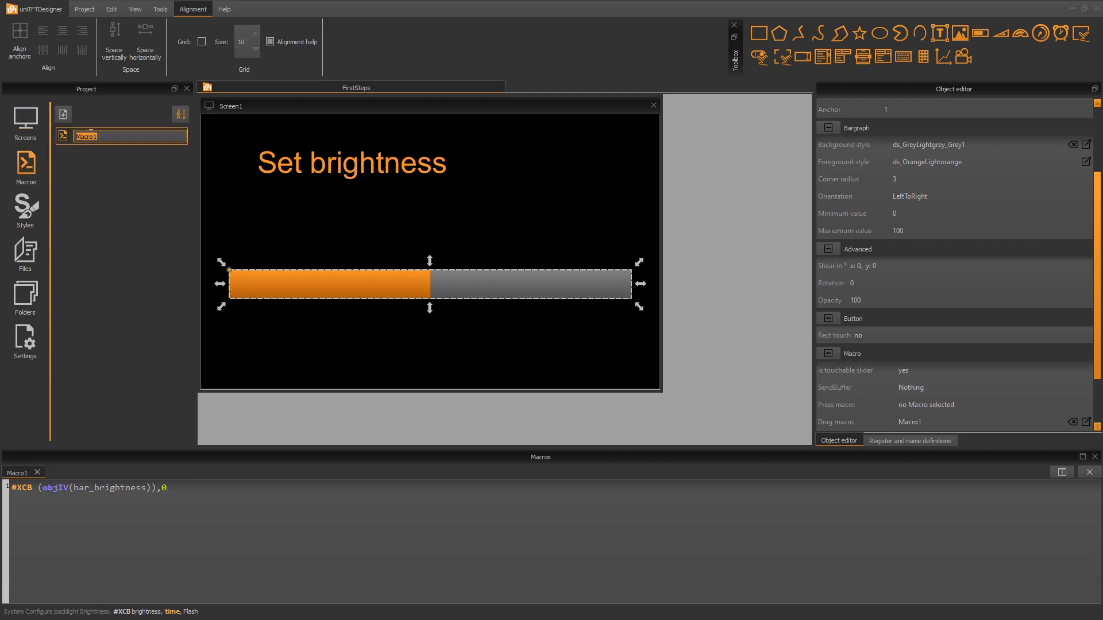
pyautogui.write('TM_setBright')
pyautogui.press('Return')
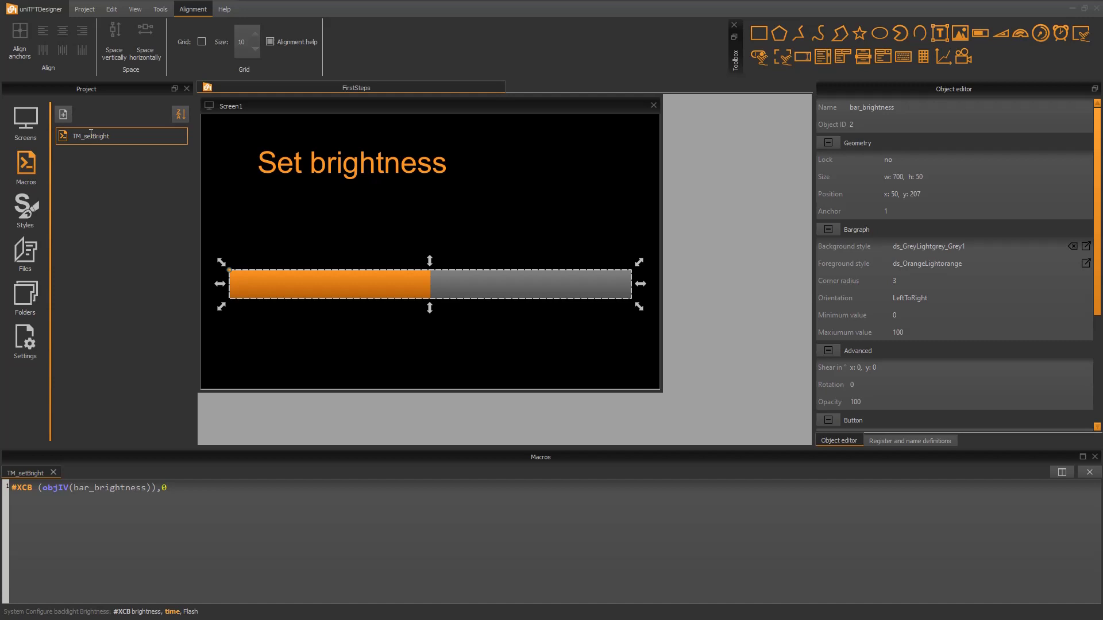
# Enter #IVS bar_brightness, (ledB()) as Screen1's initialisation code
pyautogui.click(32, 119)
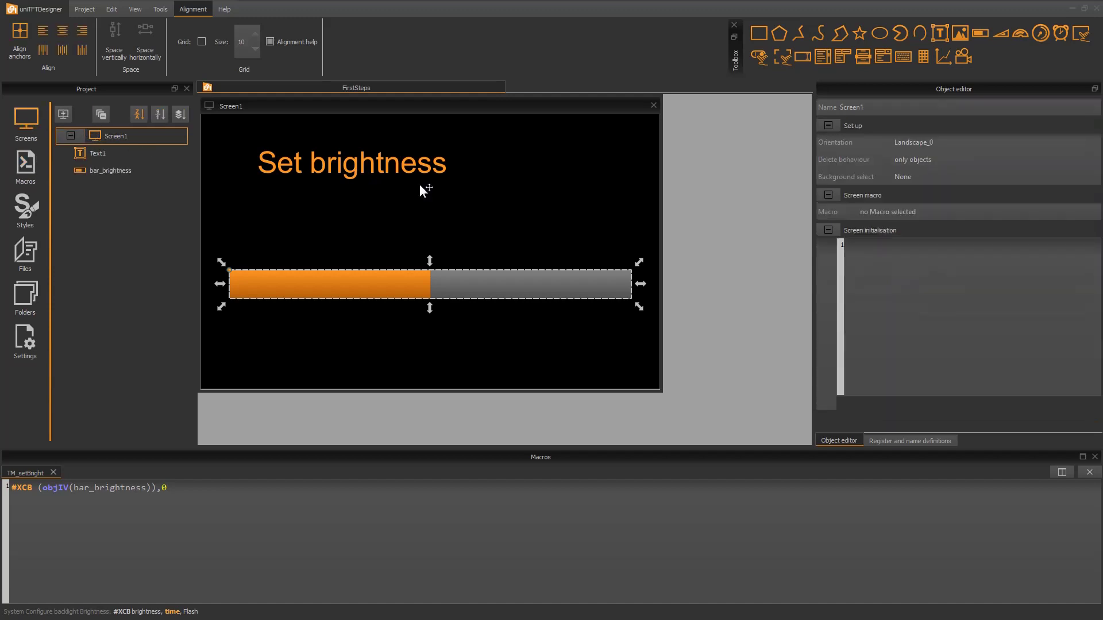
pyautogui.click(896, 245)
pyautogui.write('#IVS')
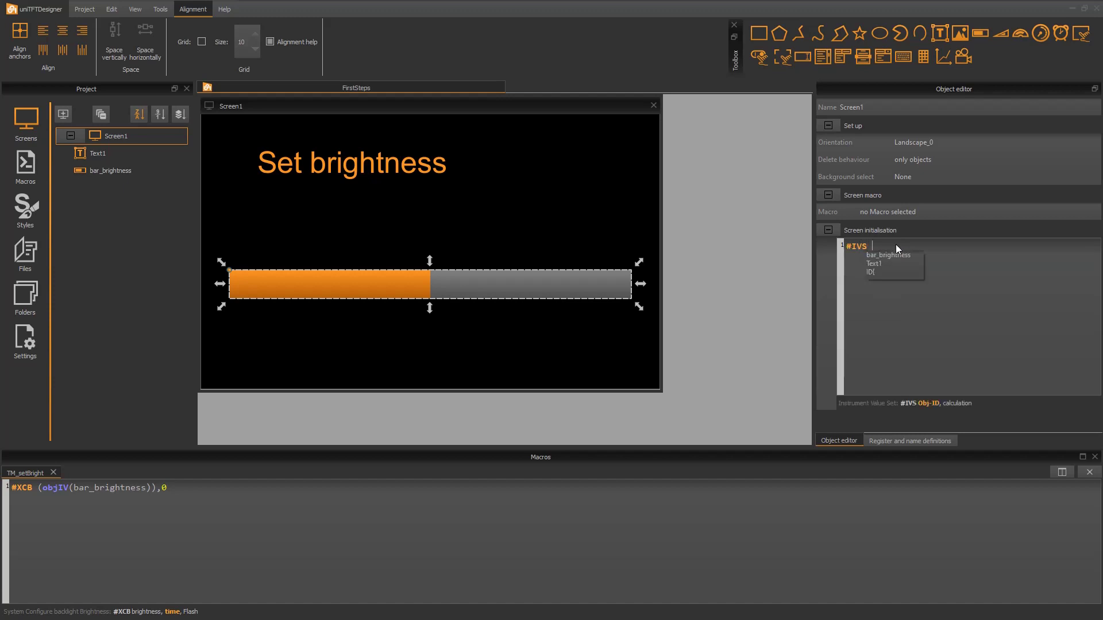
pyautogui.press('Return')
pyautogui.write(', (l')
pyautogui.press('Return')
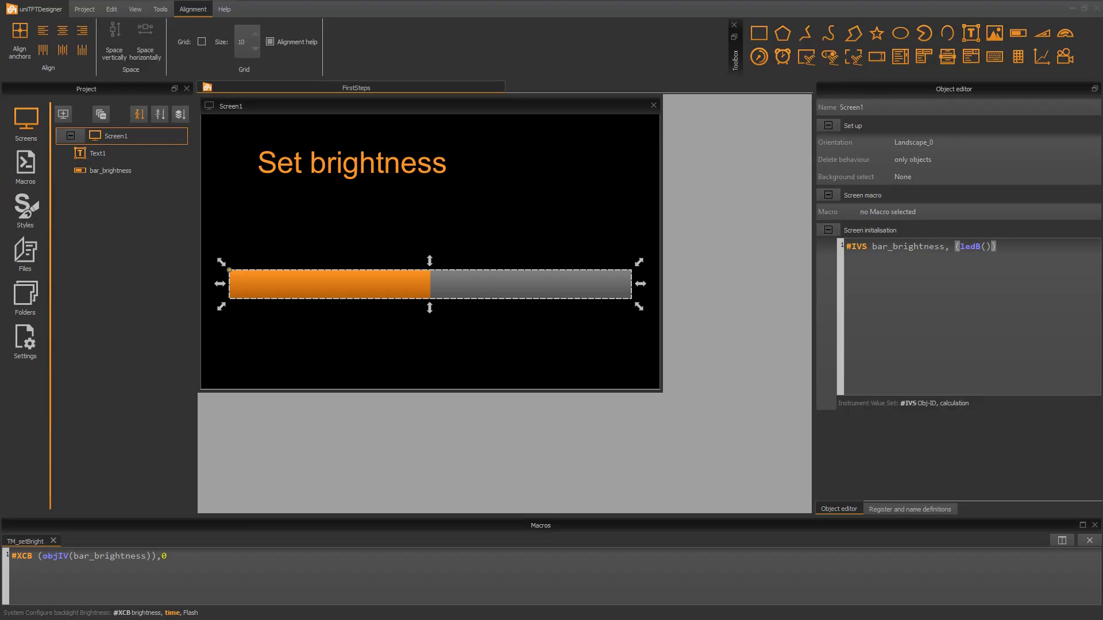
pyautogui.click(89, 13)
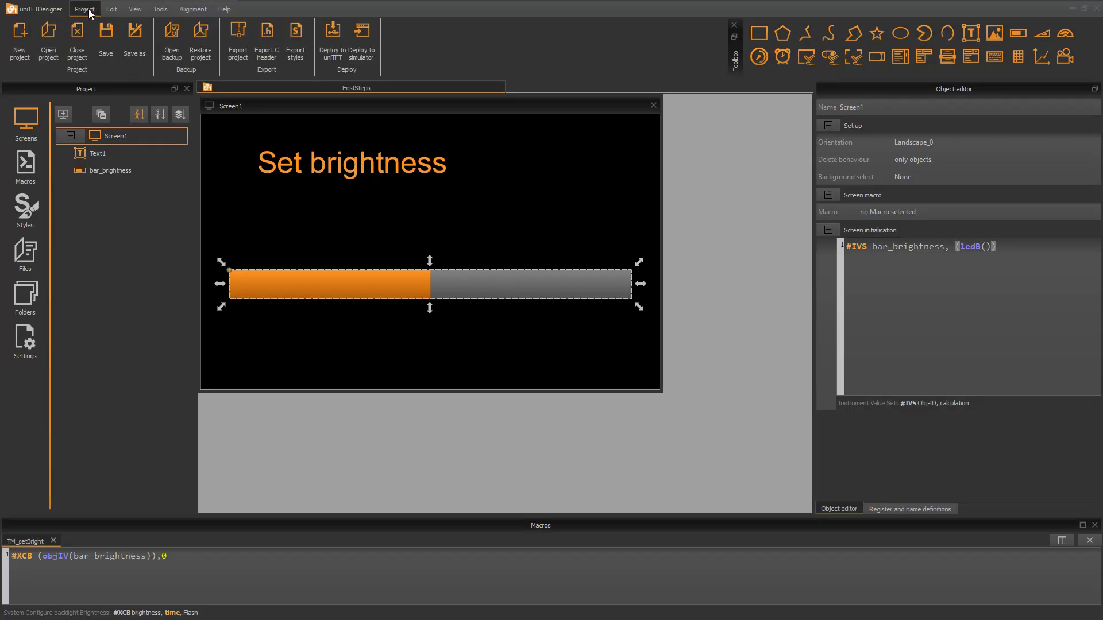
# Deploy FirstSteps to the simulator and drag the bar shorter to lower brightness
pyautogui.click(362, 39)
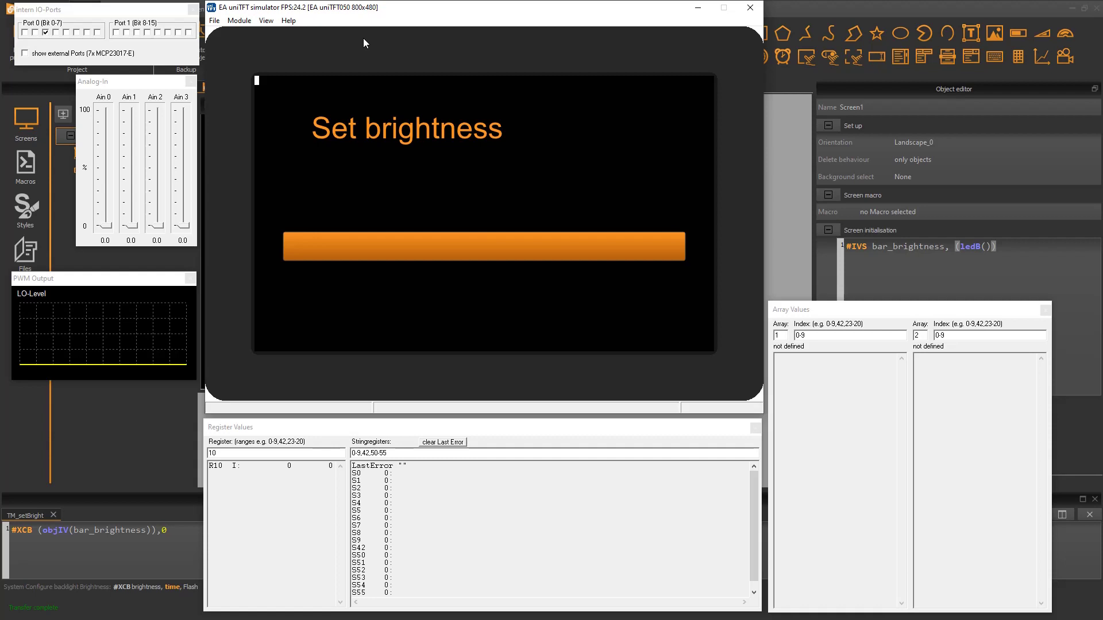
pyautogui.moveTo(672, 254)
pyautogui.mouseDown()
pyautogui.moveTo(414, 247)
pyautogui.moveTo(691, 257)
pyautogui.mouseUp()
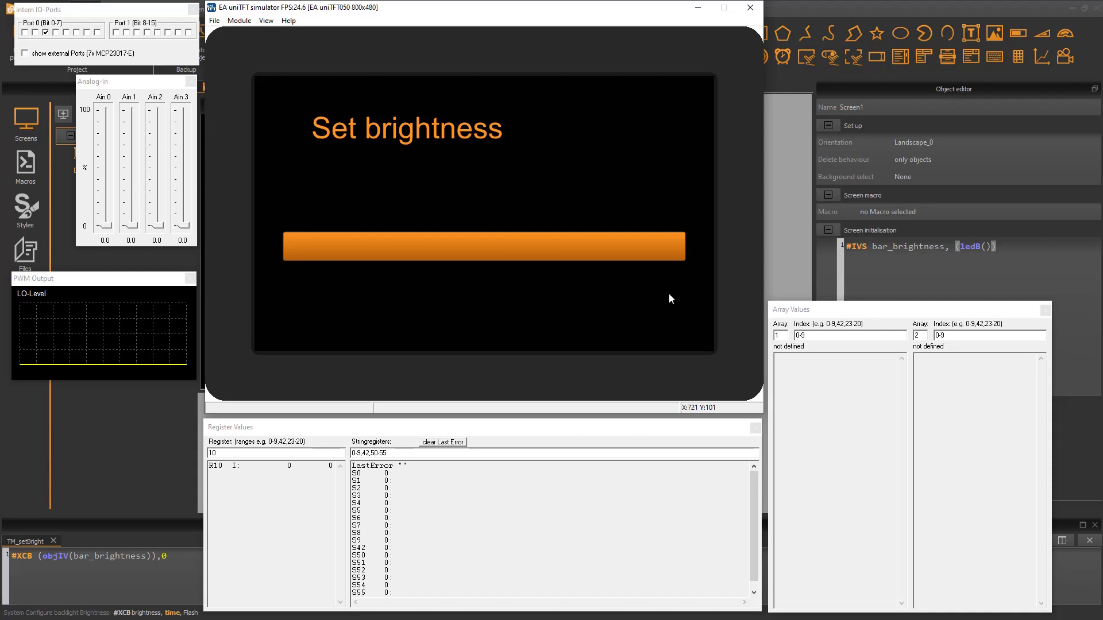
# Close the simulator and return to the uniTFTDesigner start page
pyautogui.click(751, 8)
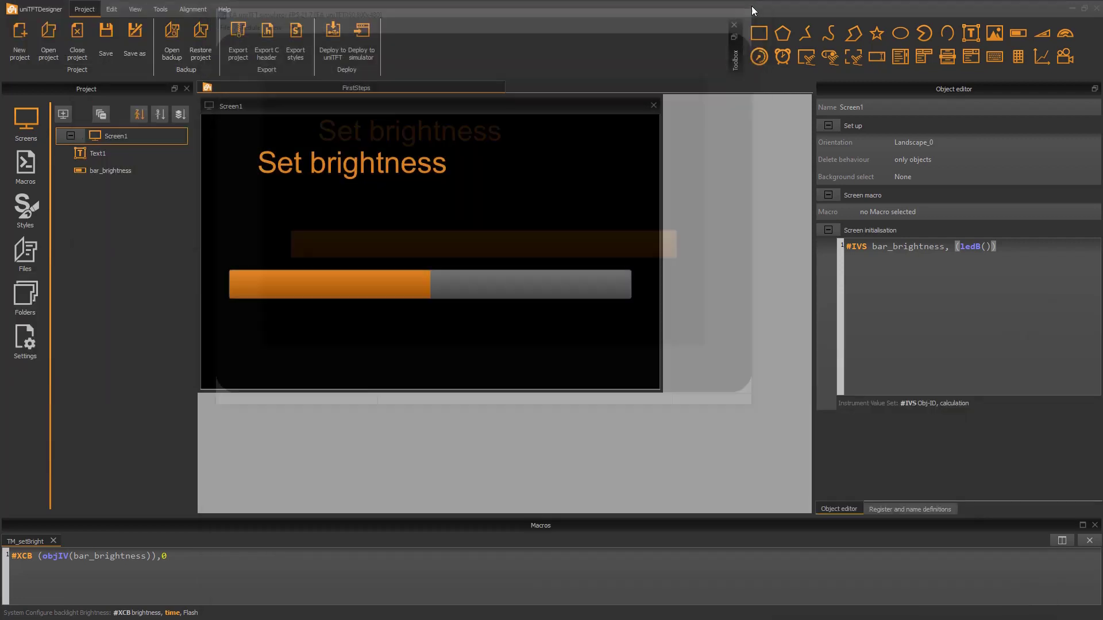
pyautogui.click(50, 10)
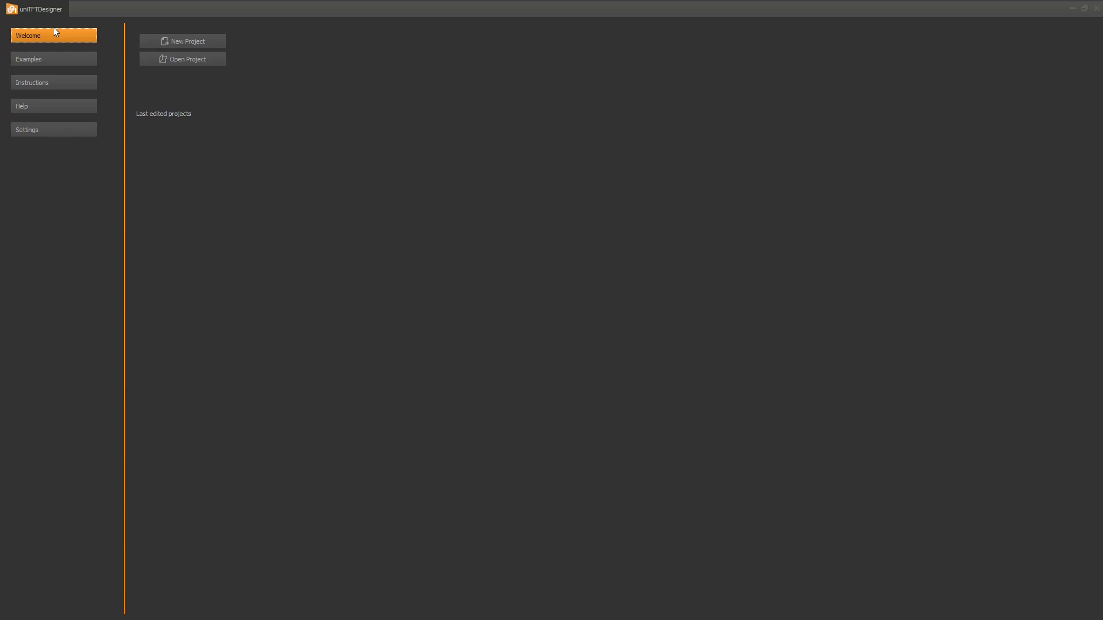
# Filter the Examples gallery by the search 'bargra' for the uniTFTs module
pyautogui.click(56, 61)
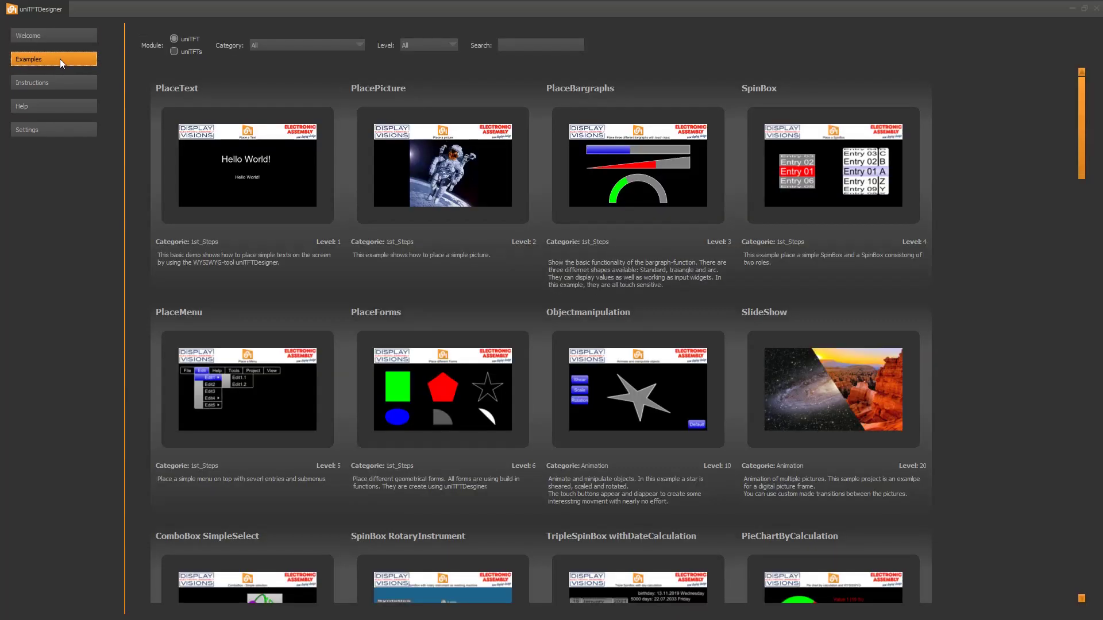
pyautogui.click(540, 46)
pyautogui.write('bargra')
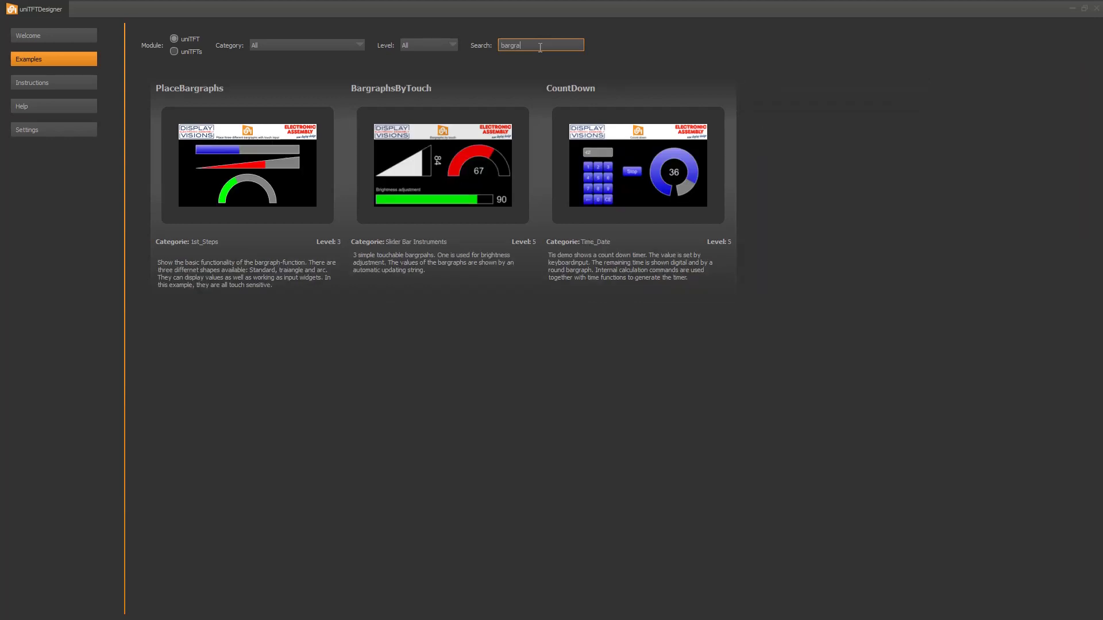
pyautogui.click(201, 51)
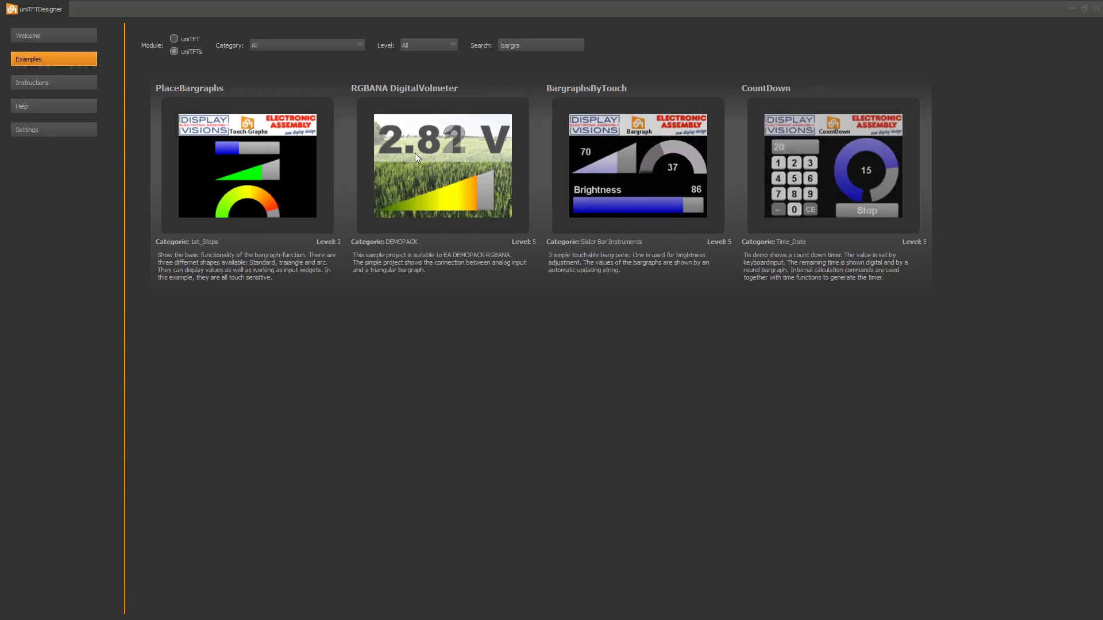
# Show the Instructions page listing the tutorial videos
pyautogui.click(63, 85)
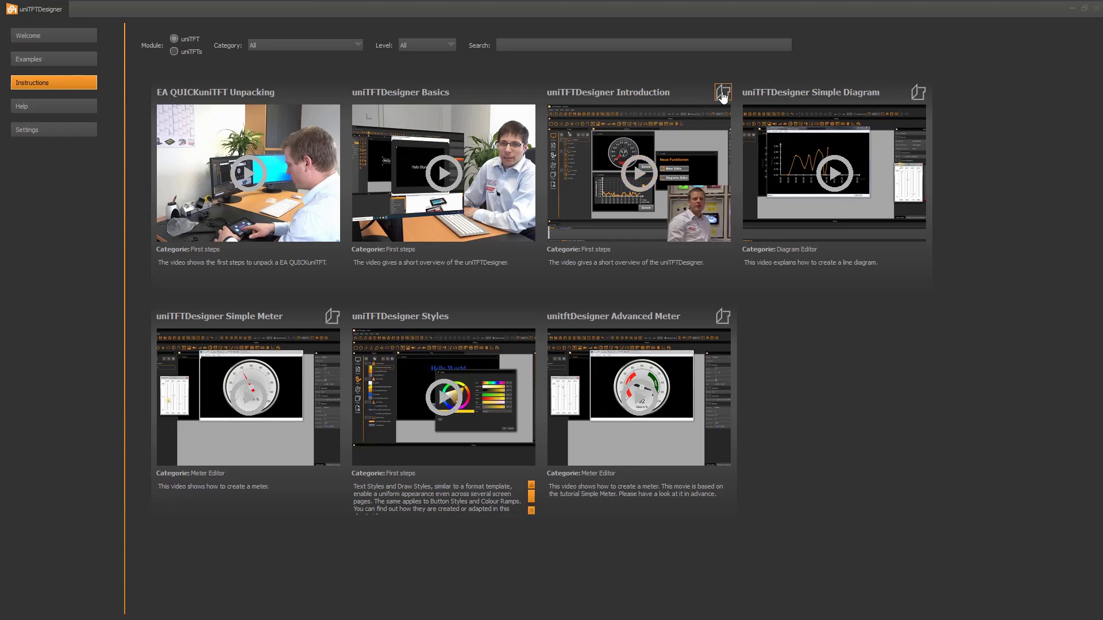
# Open the Help Overview page and expand the Commands and Hardware topics in the contents tree
pyautogui.click(48, 103)
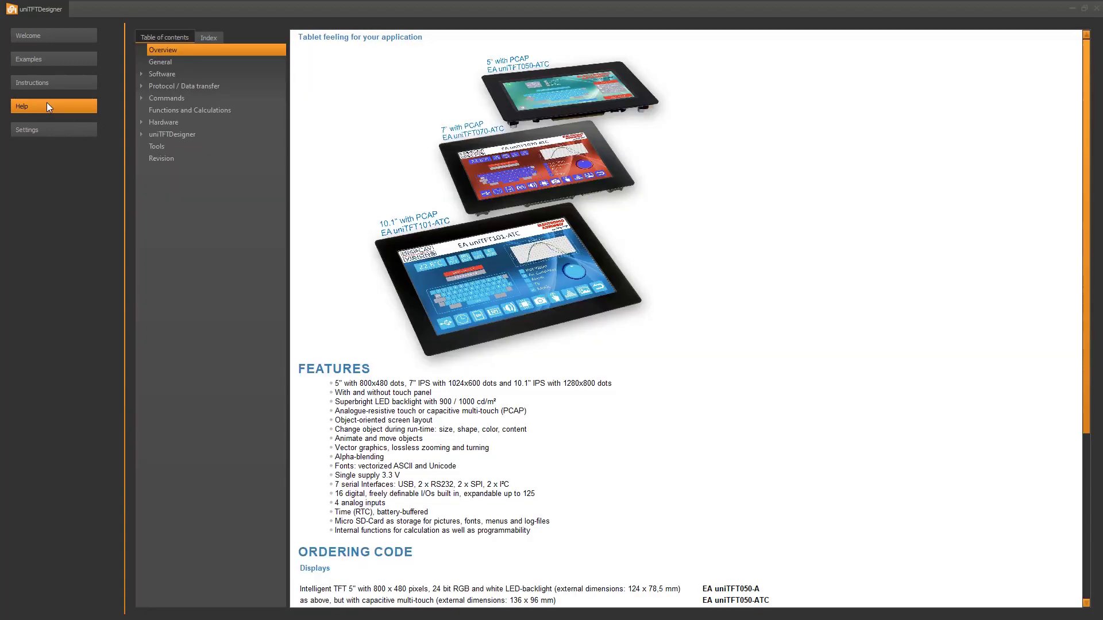
pyautogui.click(140, 97)
pyautogui.click(141, 424)
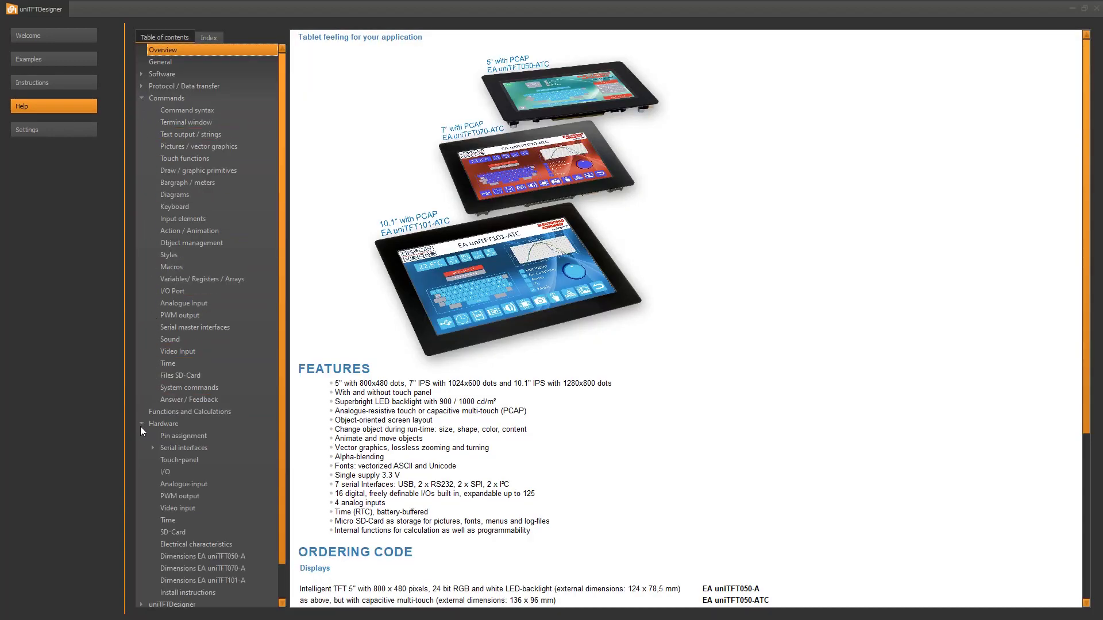
pyautogui.scroll(-1, 142, 425)
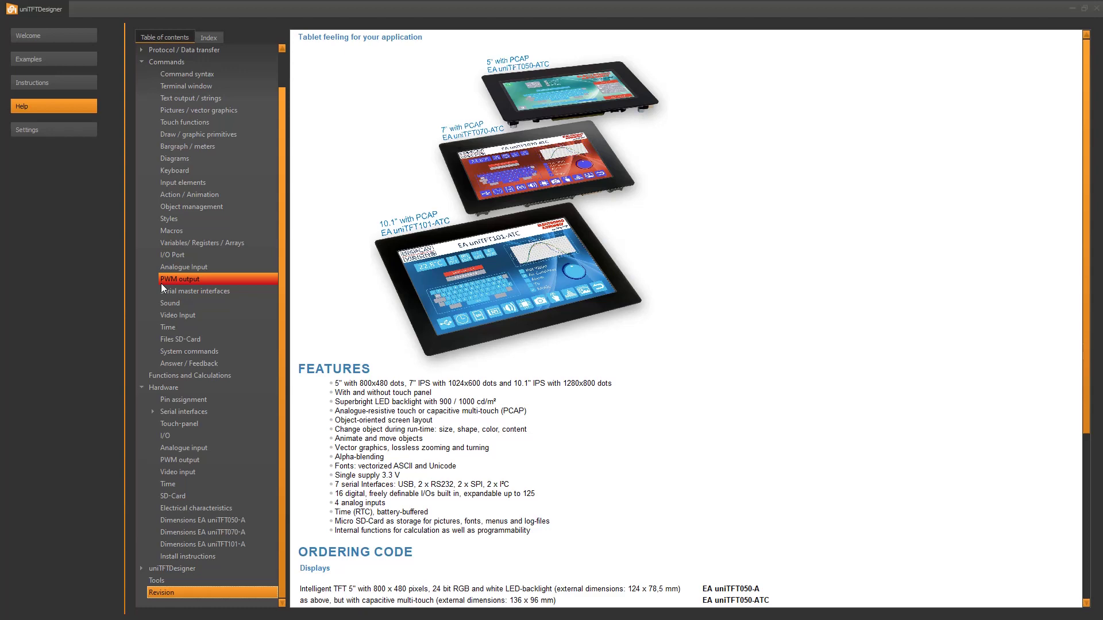
pyautogui.scroll(1, 161, 284)
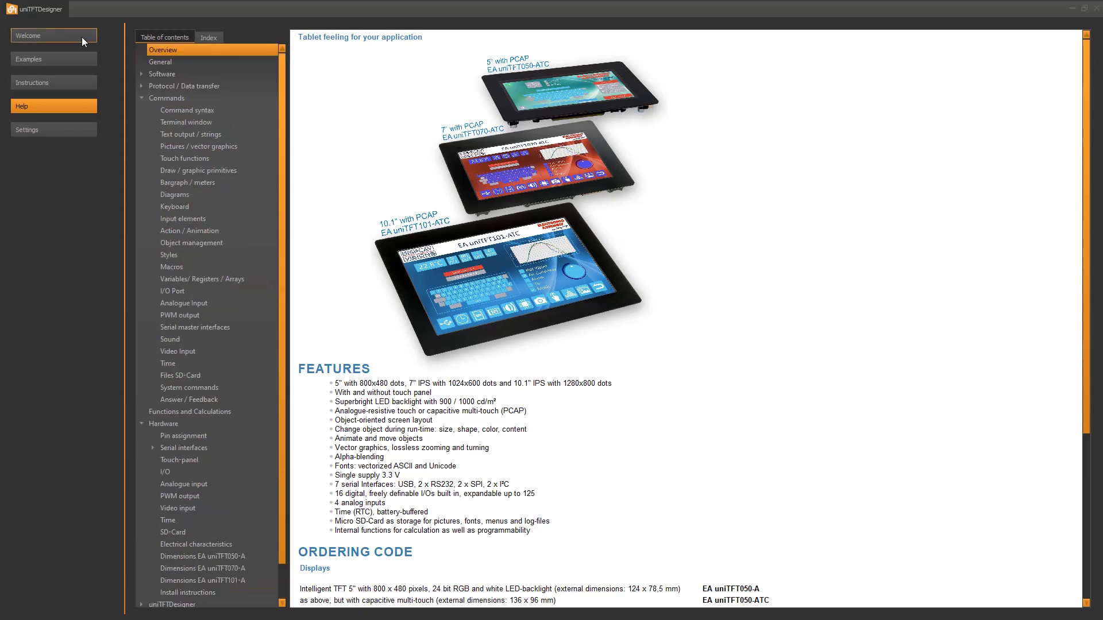
# Return to the FirstSteps project, enlarge the Macros editing area and start a new macro line
pyautogui.click(29, 9)
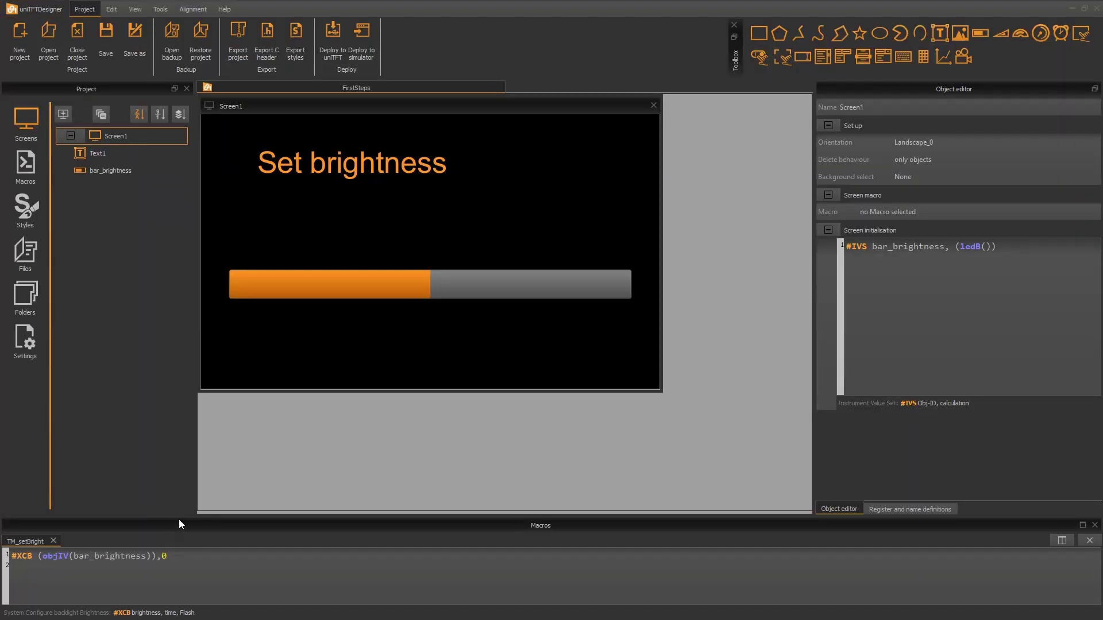
pyautogui.moveTo(178, 520); pyautogui.dragTo(184, 439)
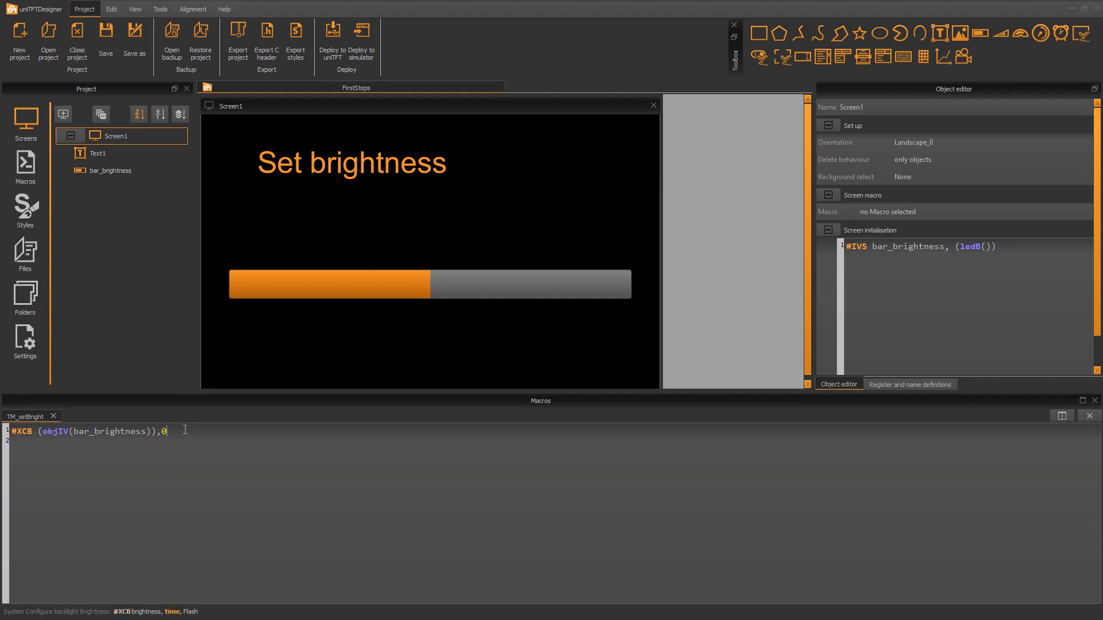
pyautogui.press('Return')
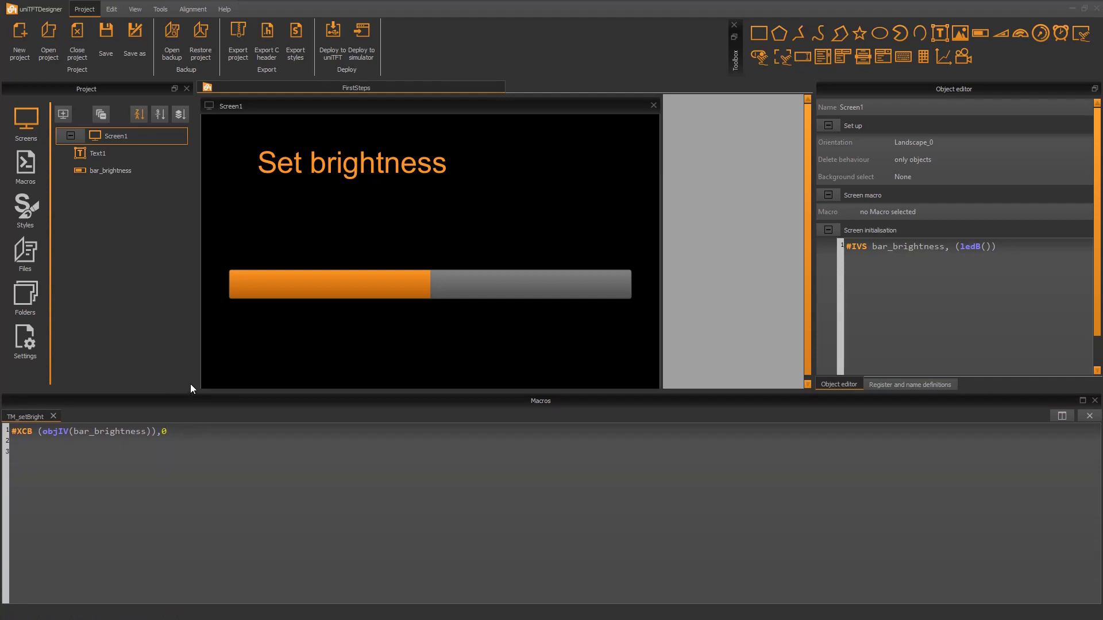
# Enter the TM_setBright line #VRI 0, (rand(0,5)) using the #VRI and rand( autocomplete suggestions
pyautogui.write('#V')
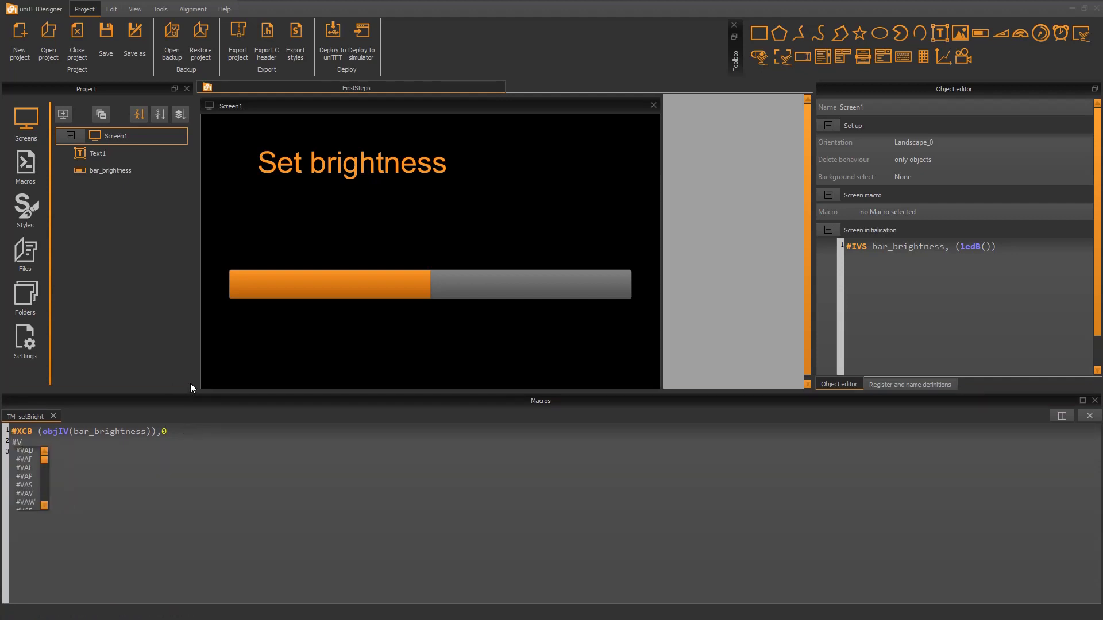
pyautogui.press('Down')
pyautogui.press('Down')
pyautogui.press('Down')
pyautogui.press('Down')
pyautogui.press('Down')
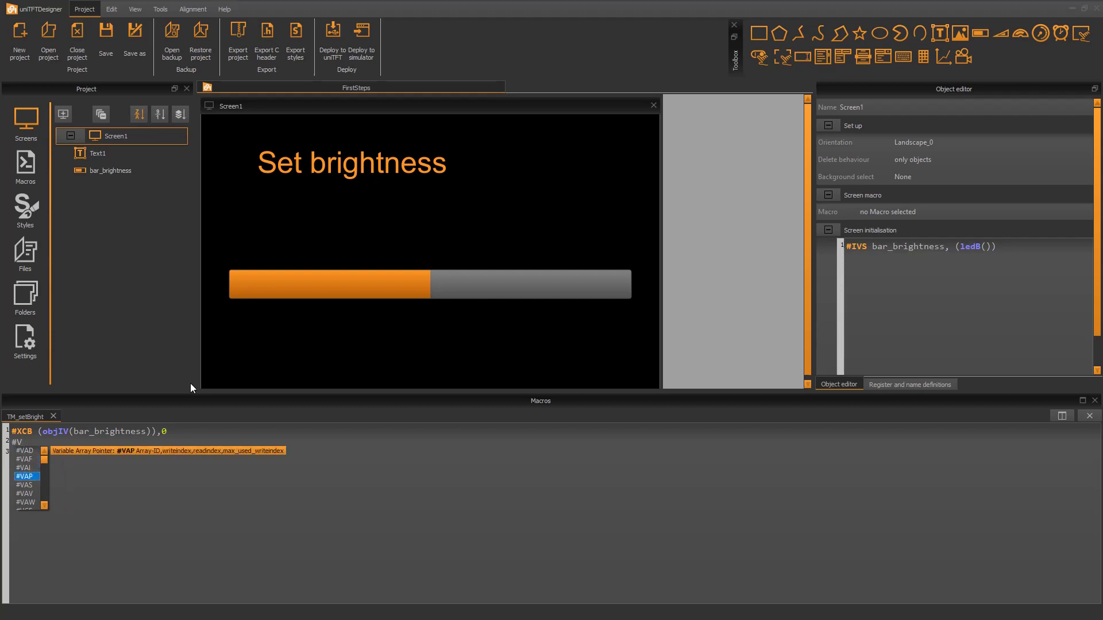
pyautogui.write('R')
pyautogui.press('Down')
pyautogui.press('Down')
pyautogui.press('Down')
pyautogui.press('Down')
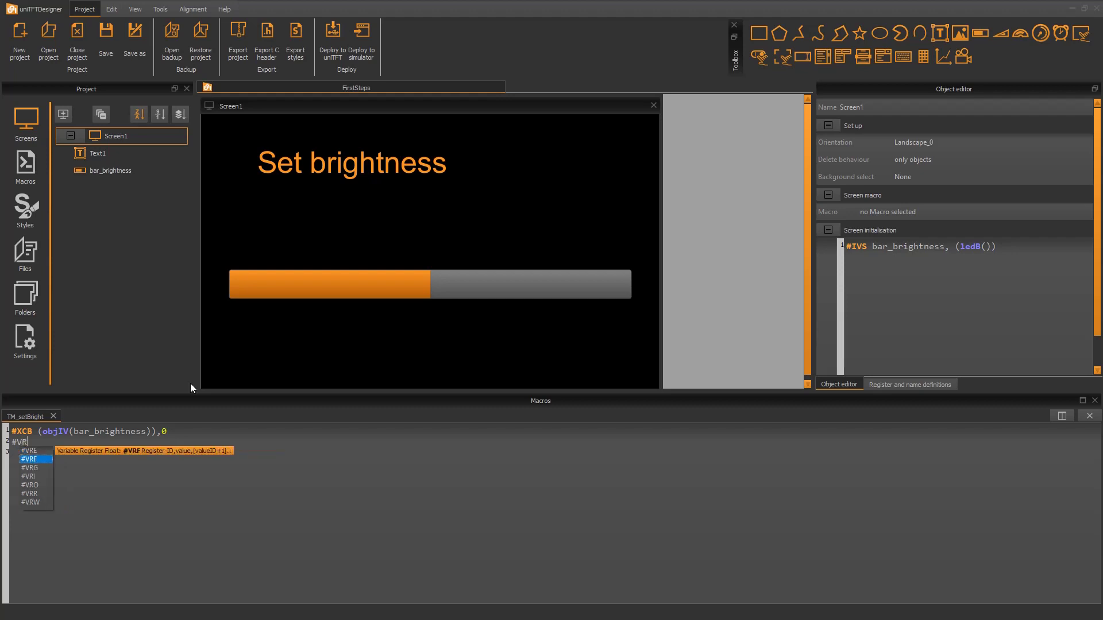
pyautogui.press('Return')
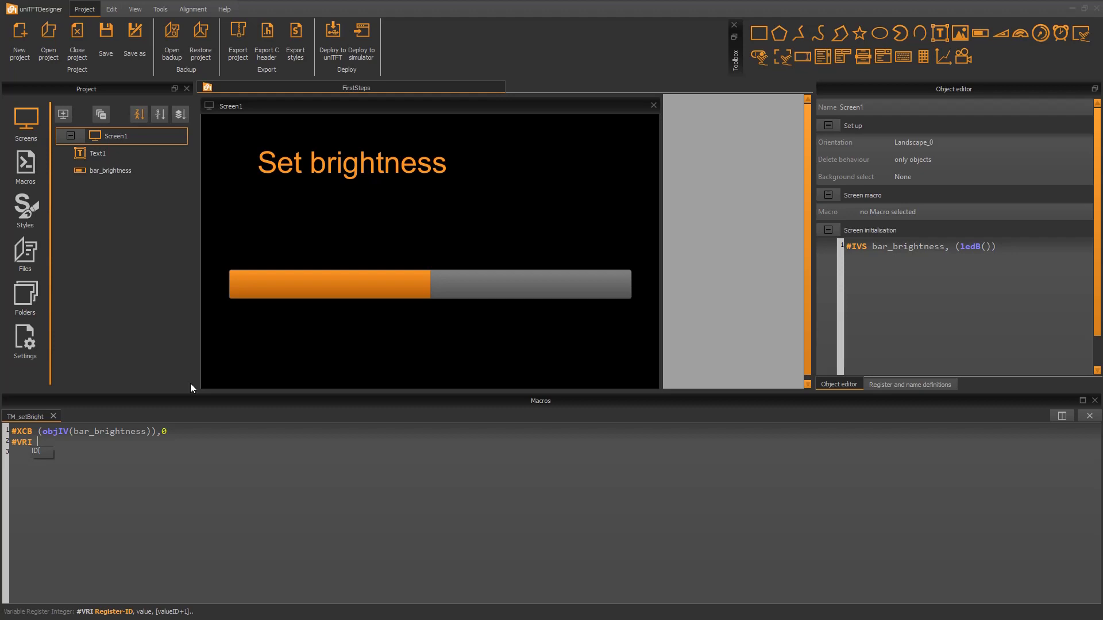
pyautogui.write('0, (')
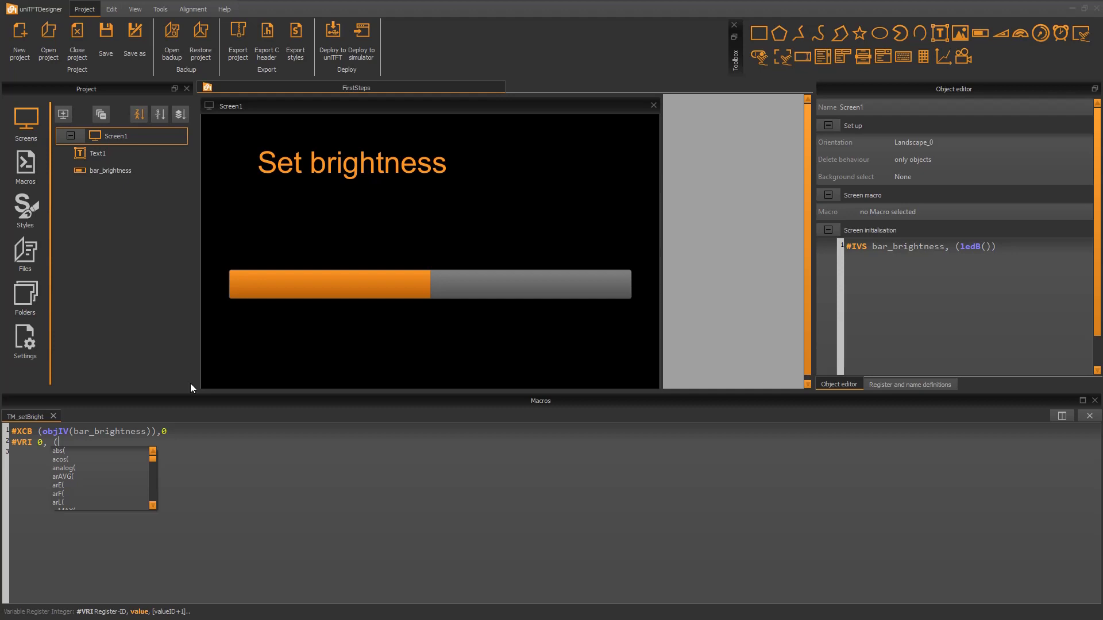
pyautogui.write('ra')
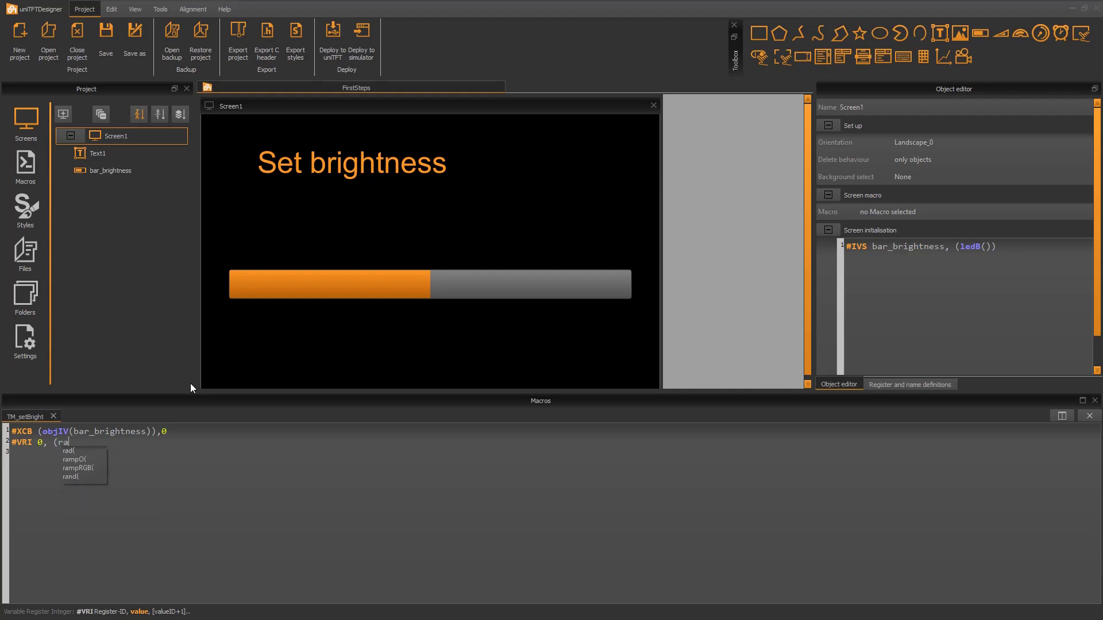
pyautogui.press('Down')
pyautogui.press('Down')
pyautogui.press('Down')
pyautogui.press('Down')
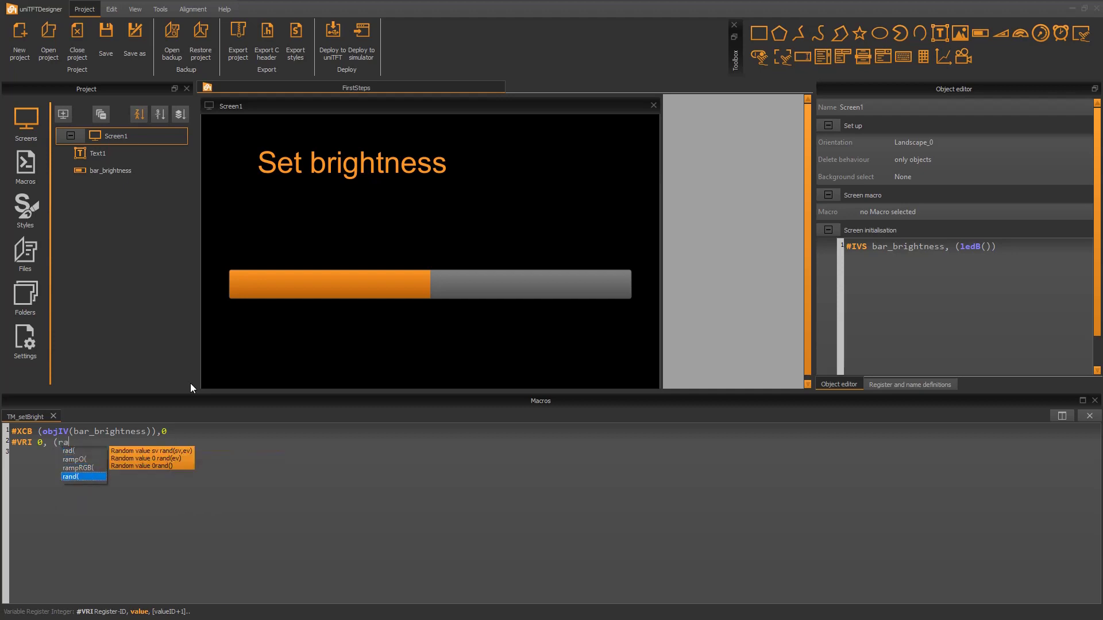
pyautogui.press('Return')
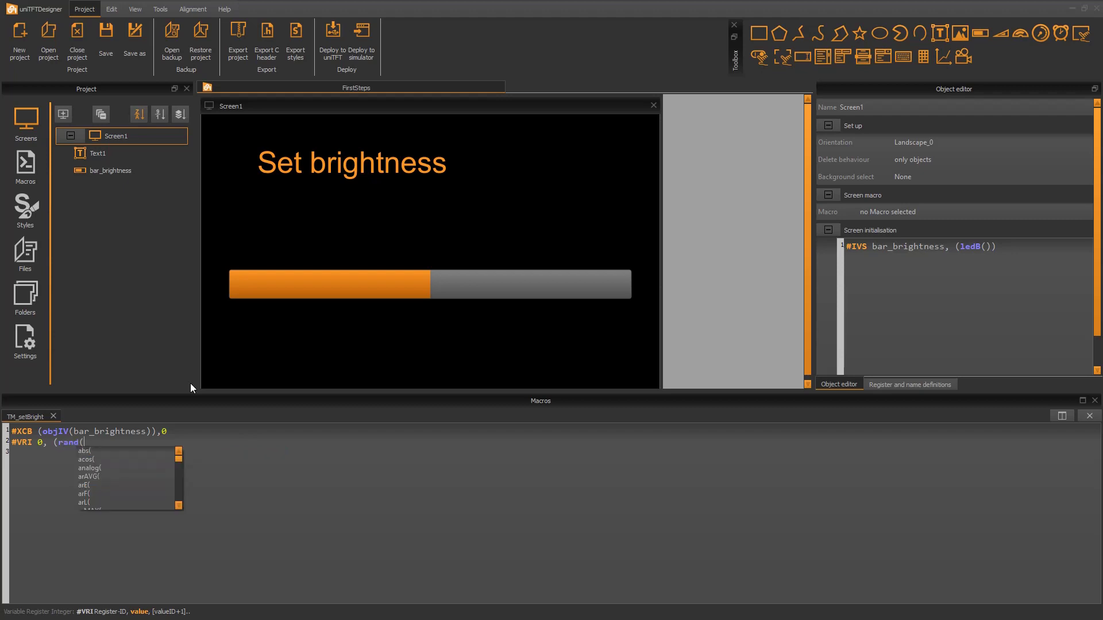
pyautogui.write('0')
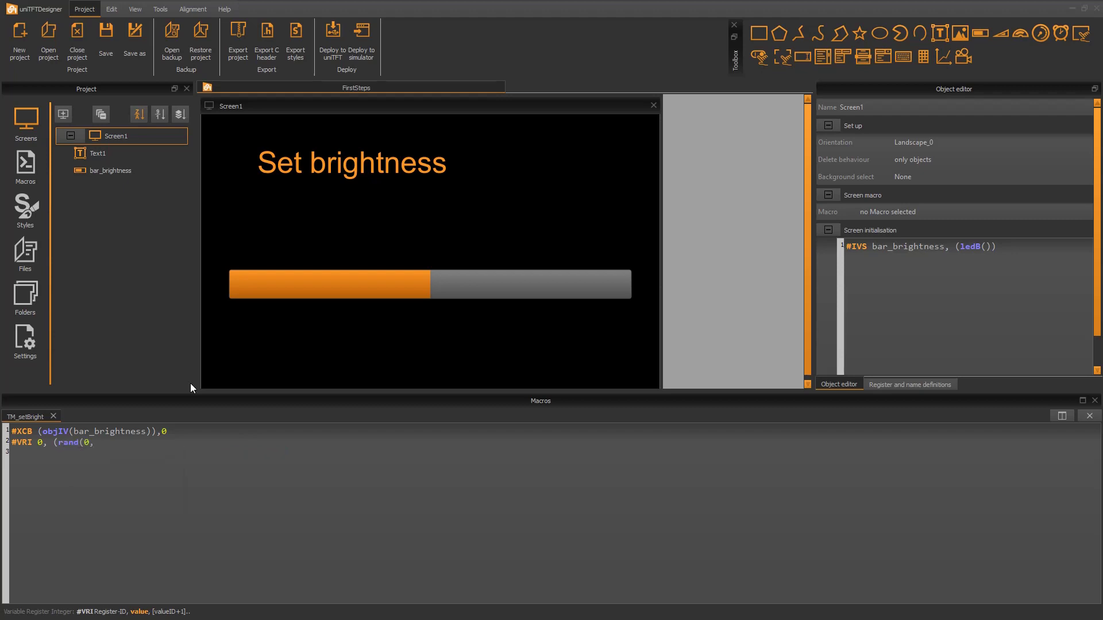
pyautogui.write(',5))')
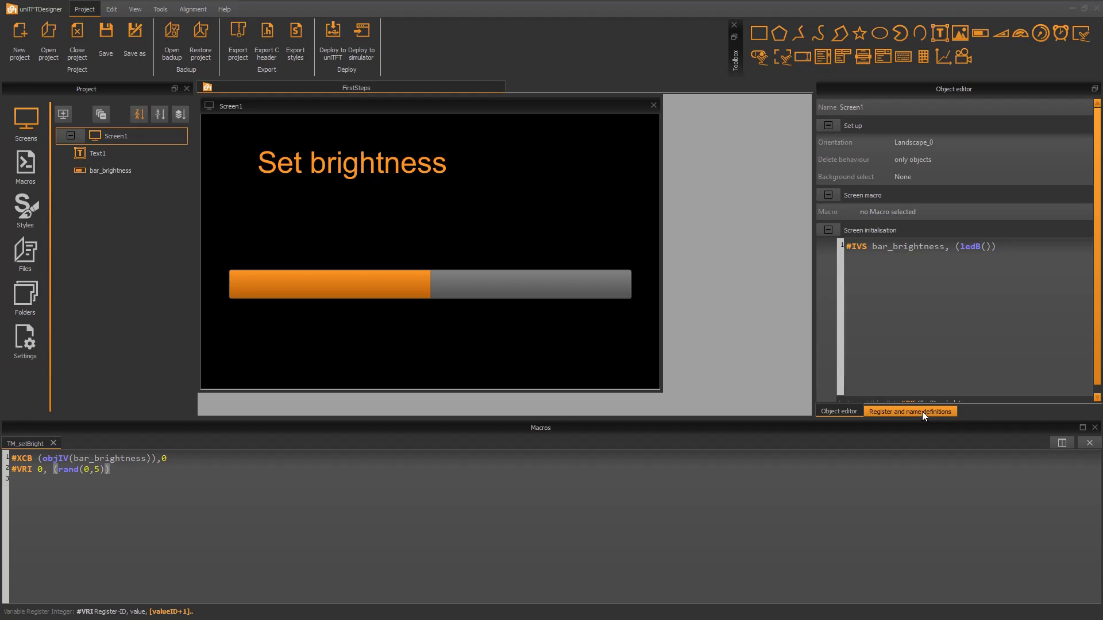
# Add a new register named R_brightness in the Register and name definitions
pyautogui.click(923, 412)
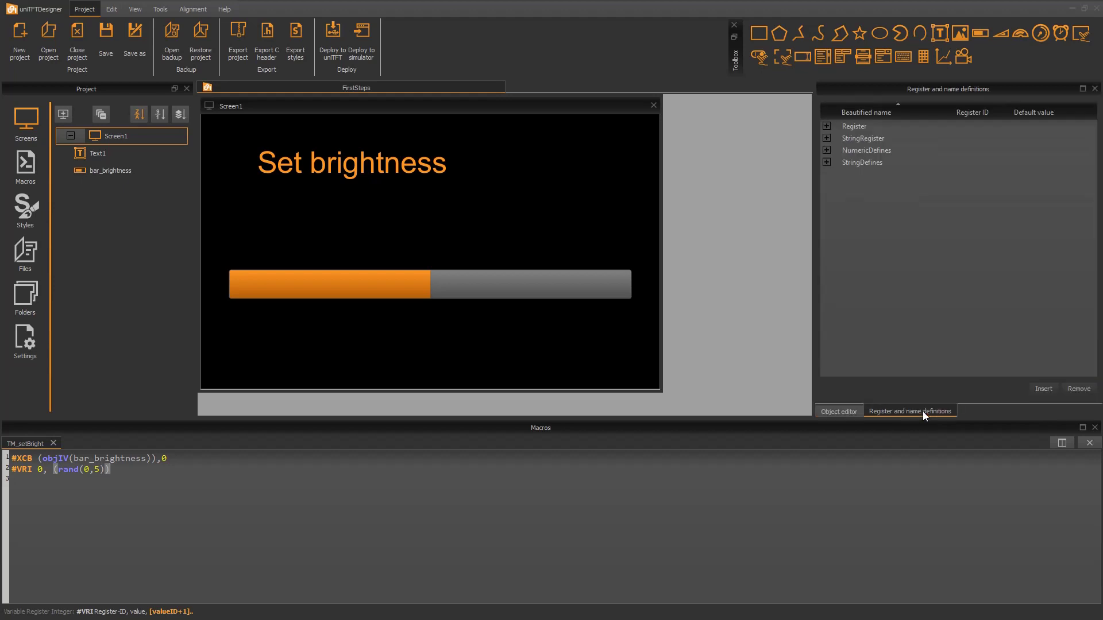
pyautogui.click(828, 126)
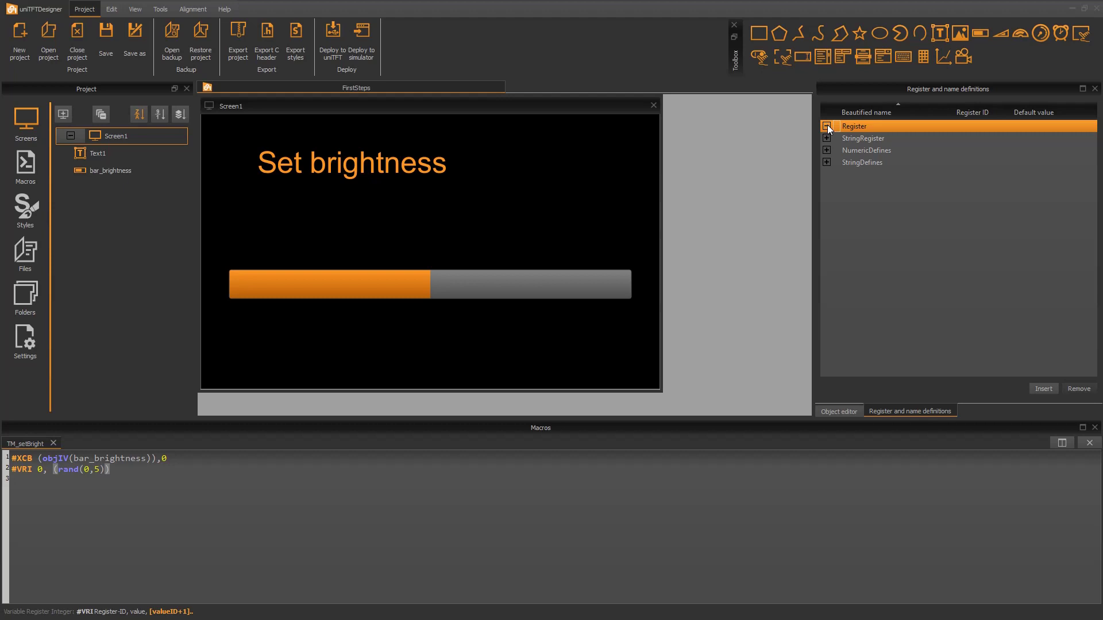
pyautogui.click(1044, 389)
pyautogui.click(874, 137)
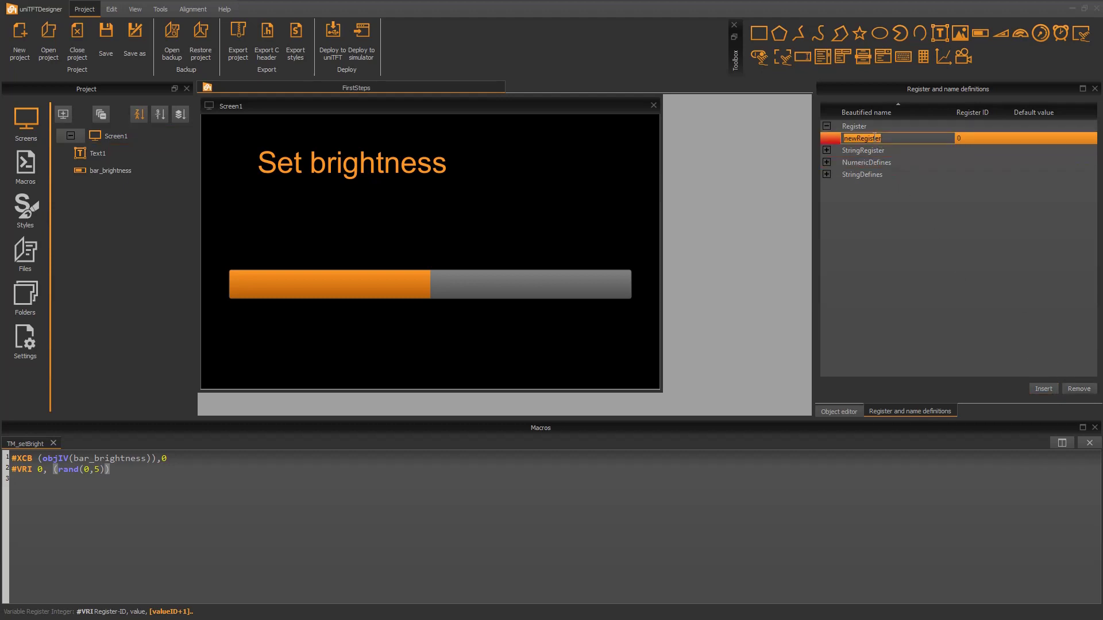
pyautogui.write('R_brightness')
pyautogui.press('Return')
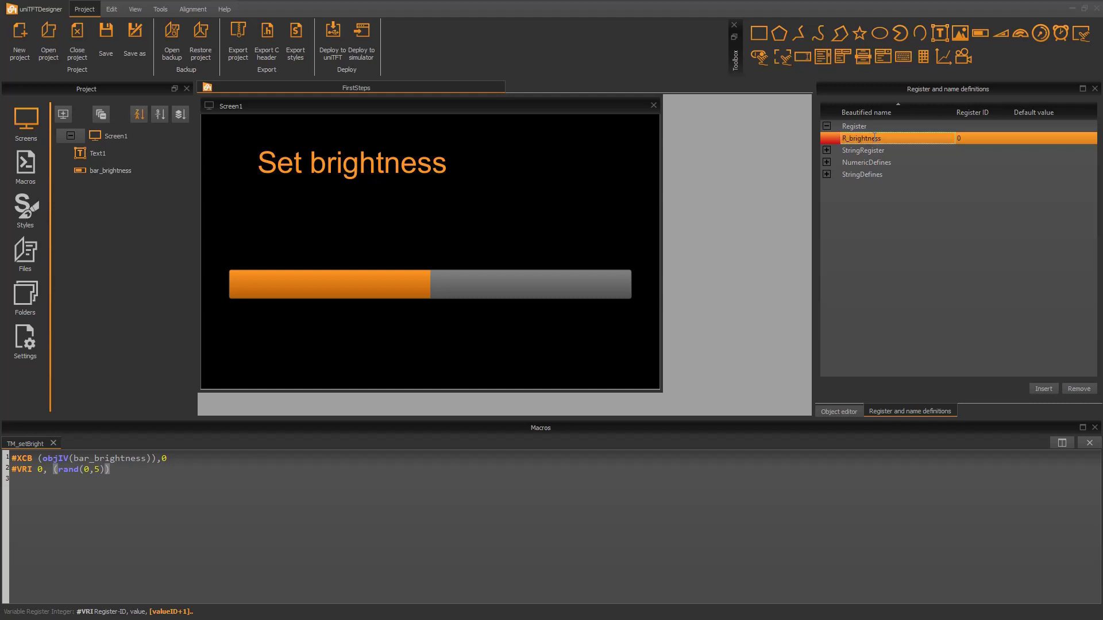
# Give R_brightness register ID 10 and default value 88, then return to the Object editor
pyautogui.click(964, 138)
pyautogui.write('10')
pyautogui.press('Tab')
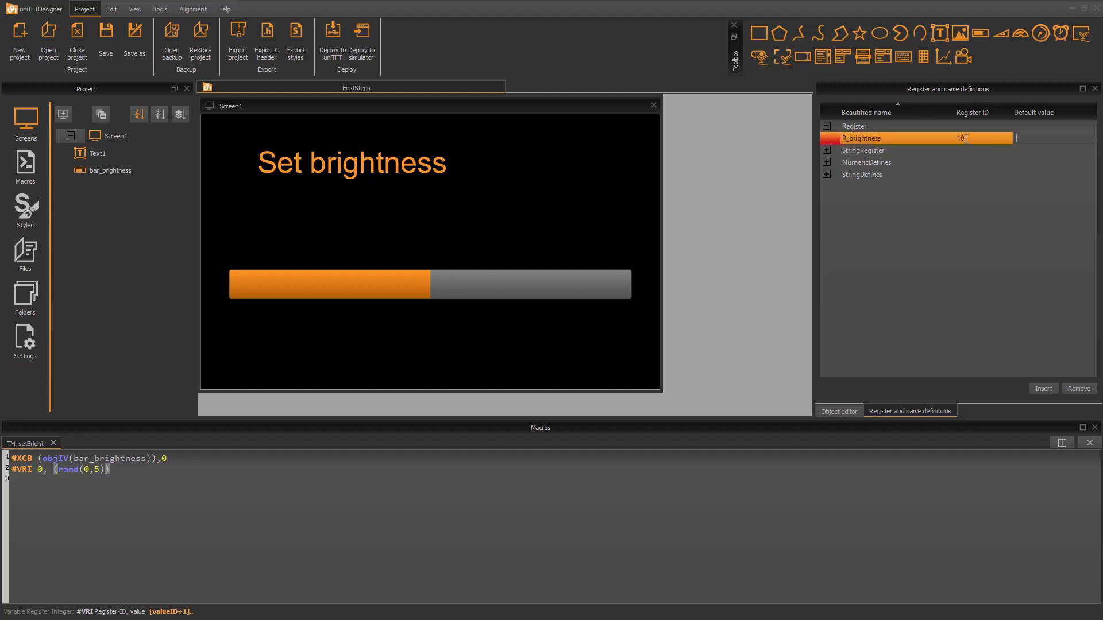
pyautogui.write('88')
pyautogui.press('Return')
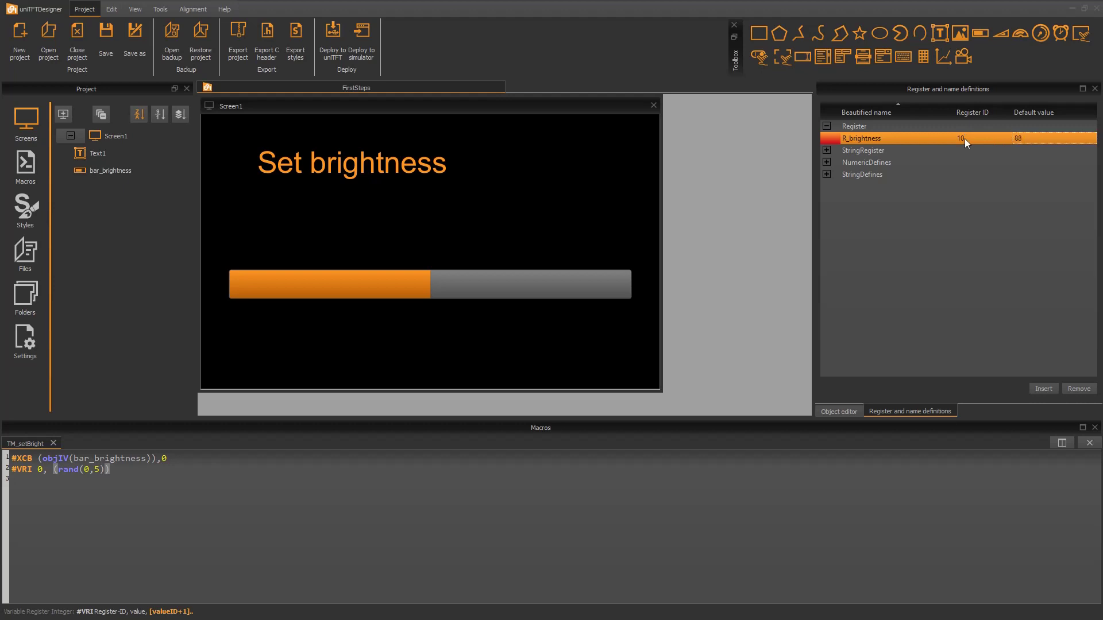
pyautogui.click(116, 136)
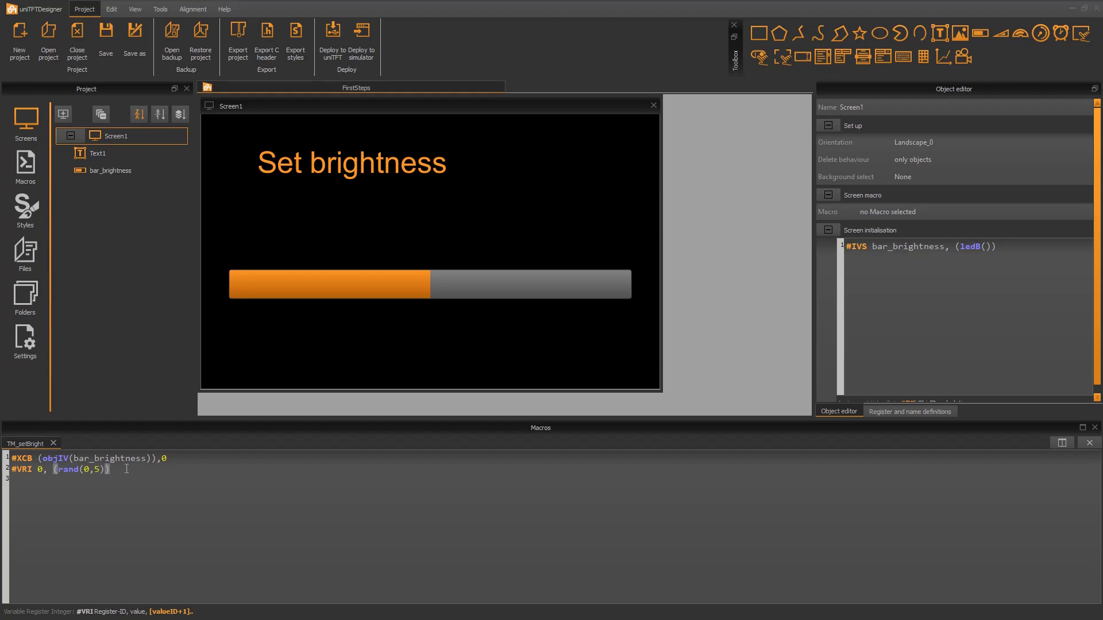
# Bring up the Variables/Registers/Arrays help for #VRI via F1, then move to the empty third macro line
pyautogui.press('F1')
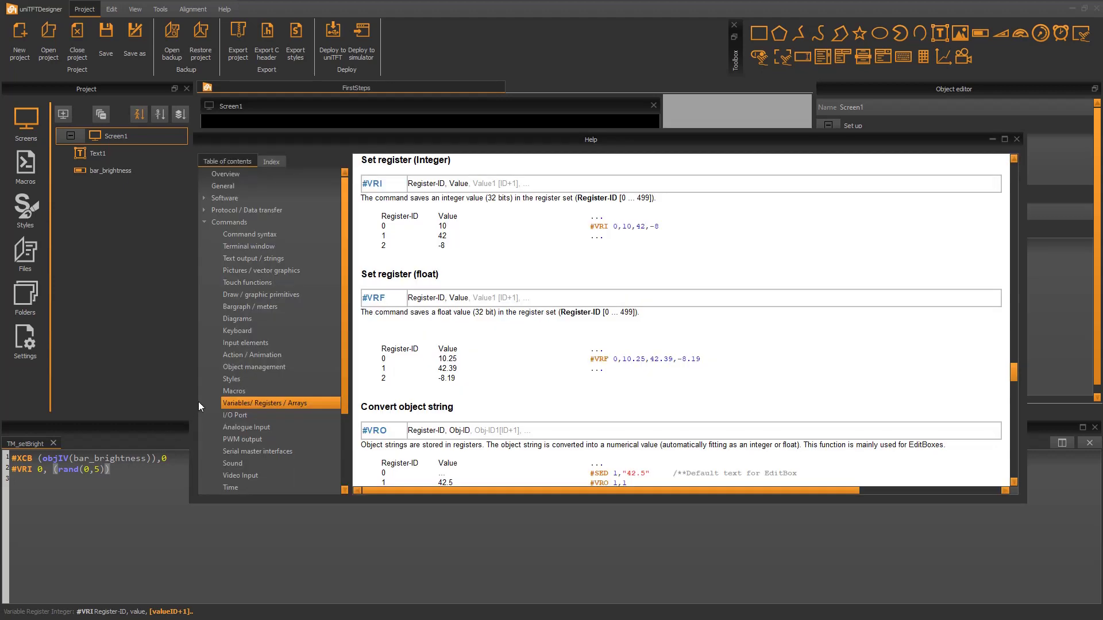
pyautogui.press('Down')
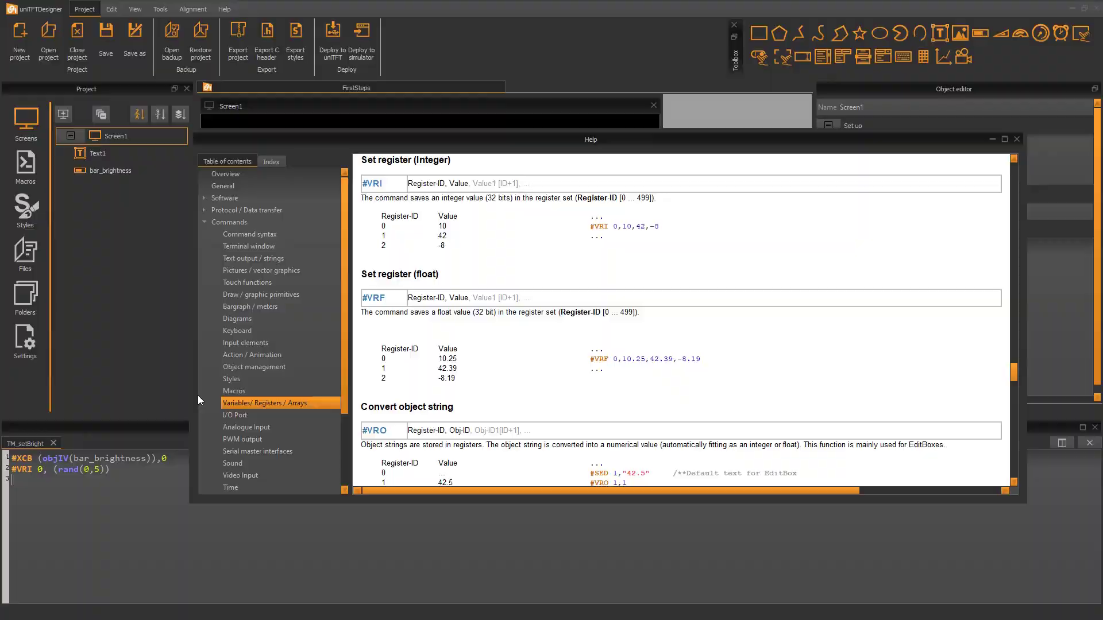